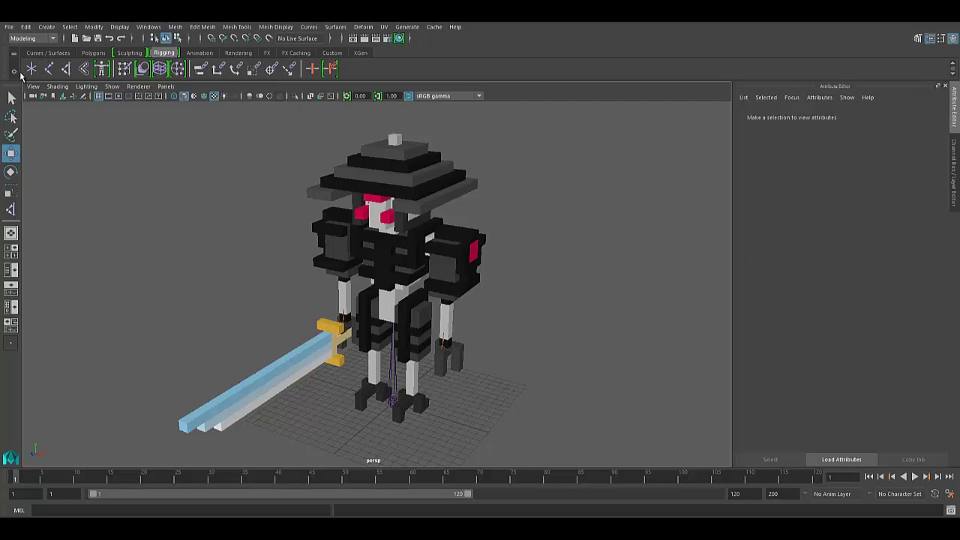
Pick the IK Handle Tool from the Rigging shelf.
{"action": "left_click", "coordinate": [67, 72]}
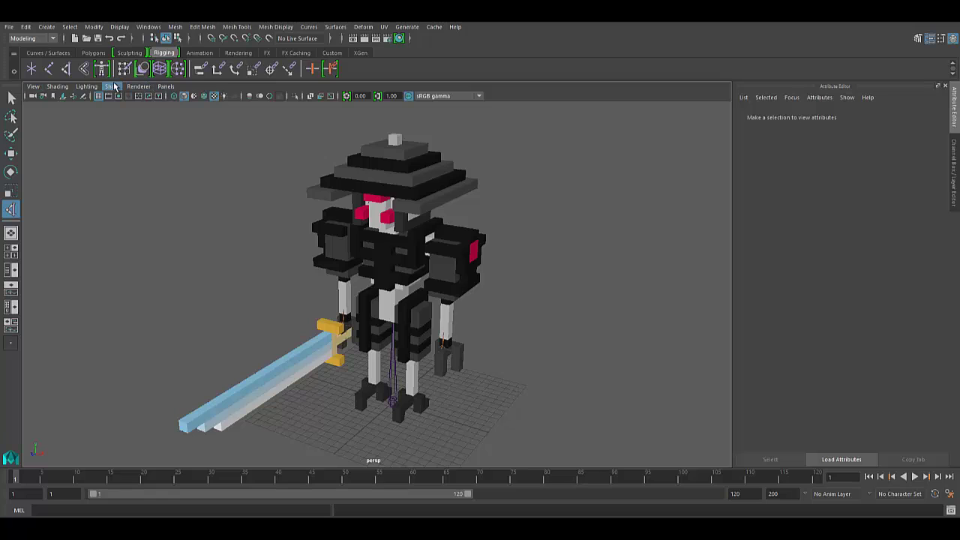
Switch the viewport to wireframe shading and zoom in on the leg joint chains.
{"action": "left_click", "coordinate": [58, 87]}
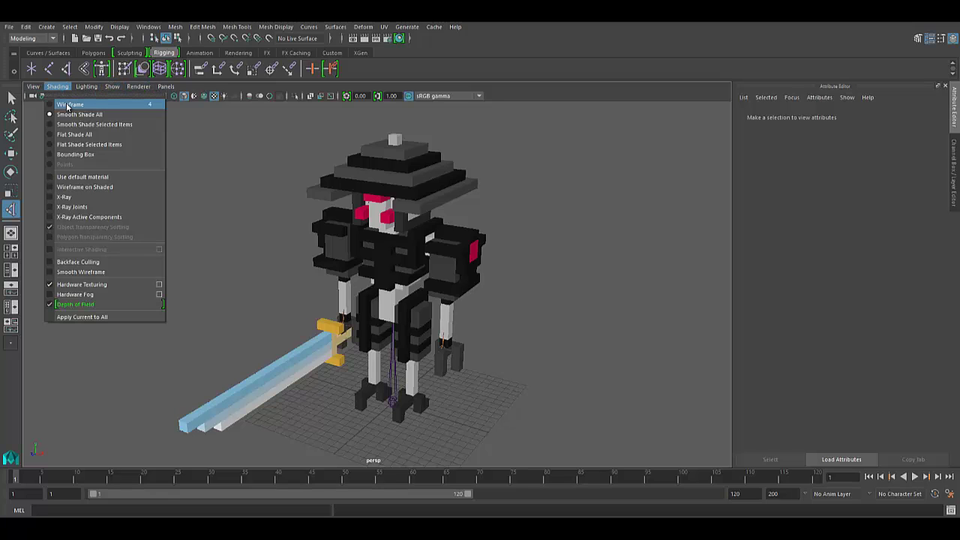
{"action": "left_click", "coordinate": [69, 105]}
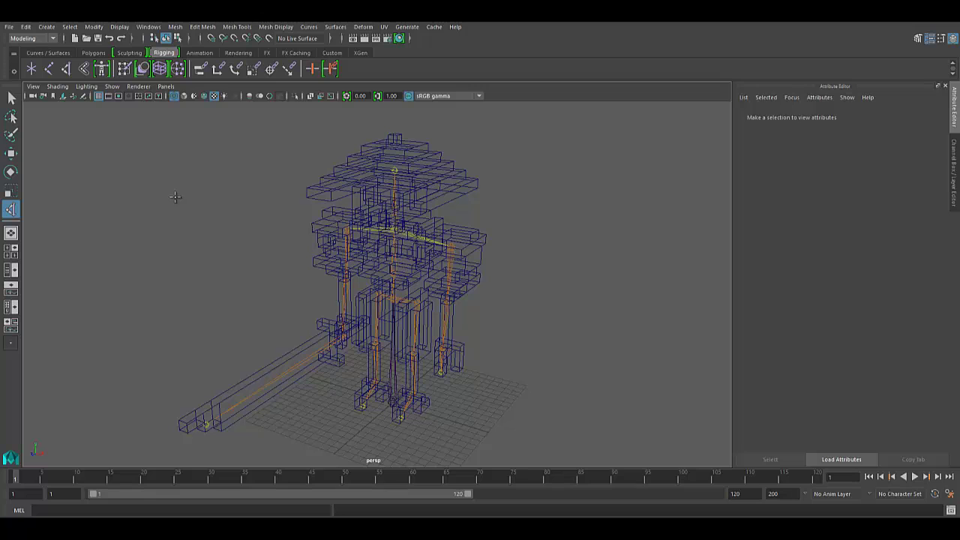
{"action": "scroll", "coordinate": [412, 306], "scroll_direction": "up", "scroll_amount": 5}
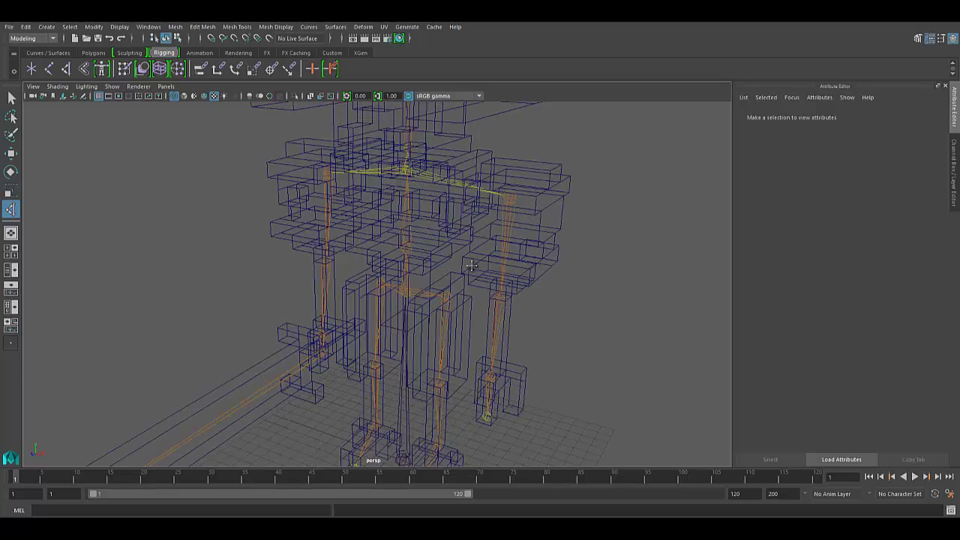
{"action": "scroll", "coordinate": [416, 297], "scroll_direction": "up", "scroll_amount": 8}
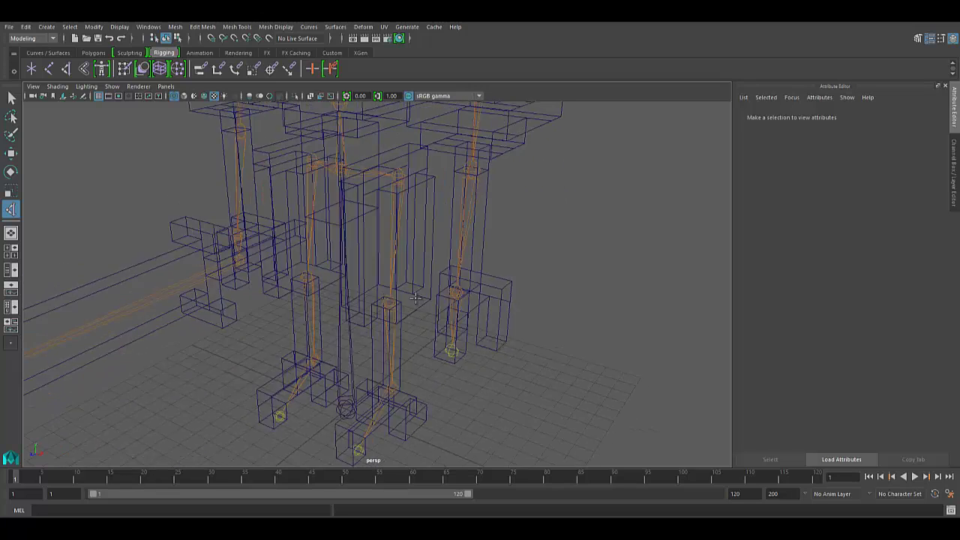
{"action": "scroll", "coordinate": [416, 298], "scroll_direction": "up", "scroll_amount": 3}
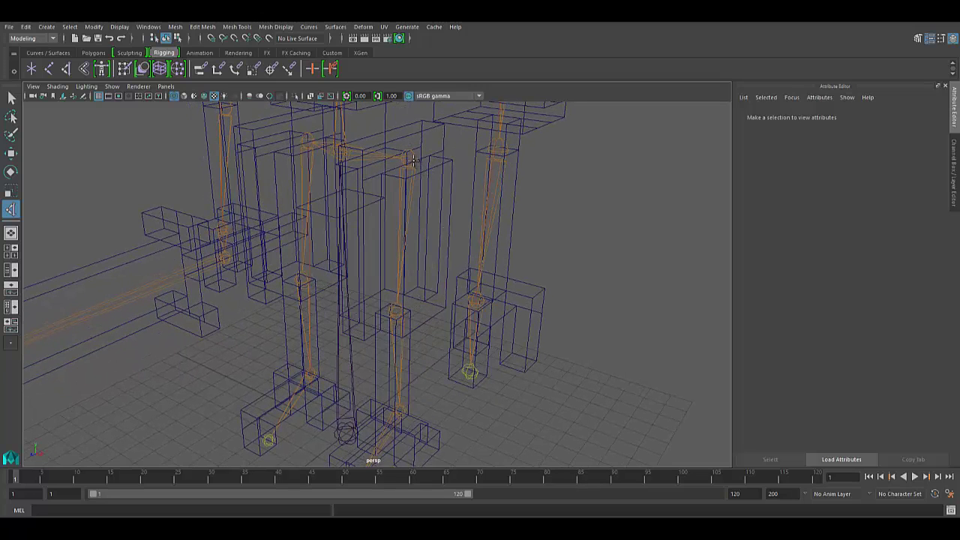
In the IK Handle Tool settings, keep Current solver on Rotate-Plane Solver.
{"action": "double_click", "coordinate": [10, 211]}
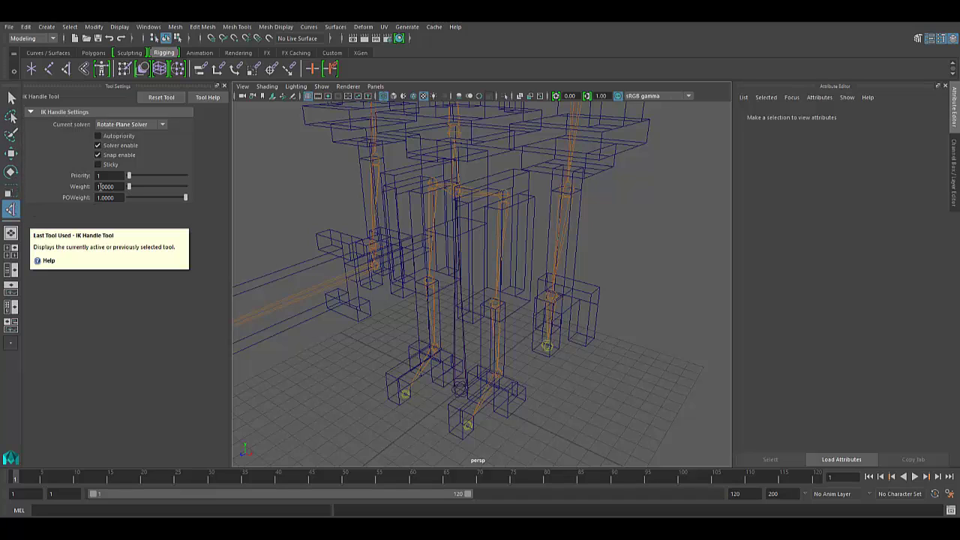
{"action": "left_click", "coordinate": [109, 125]}
{"action": "left_click", "coordinate": [125, 127]}
{"action": "left_click", "coordinate": [124, 126]}
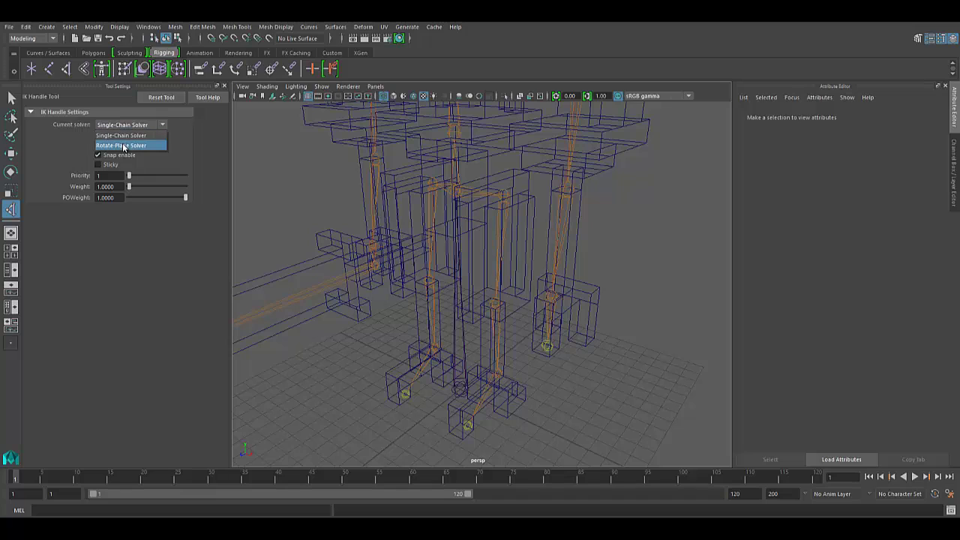
{"action": "left_click", "coordinate": [122, 146]}
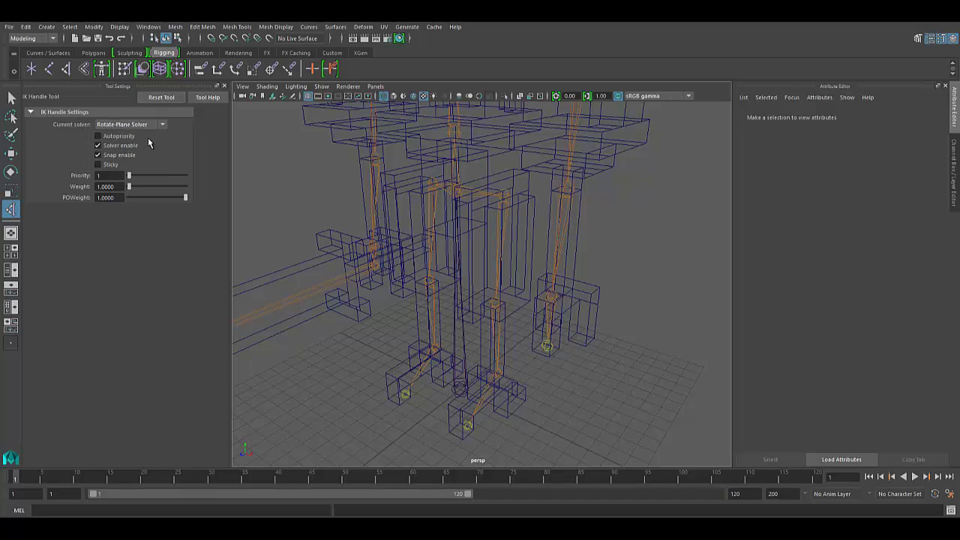
Close the tool settings, orbit toward the legs, and start the IK chain at LHip.
{"action": "left_click", "coordinate": [222, 85]}
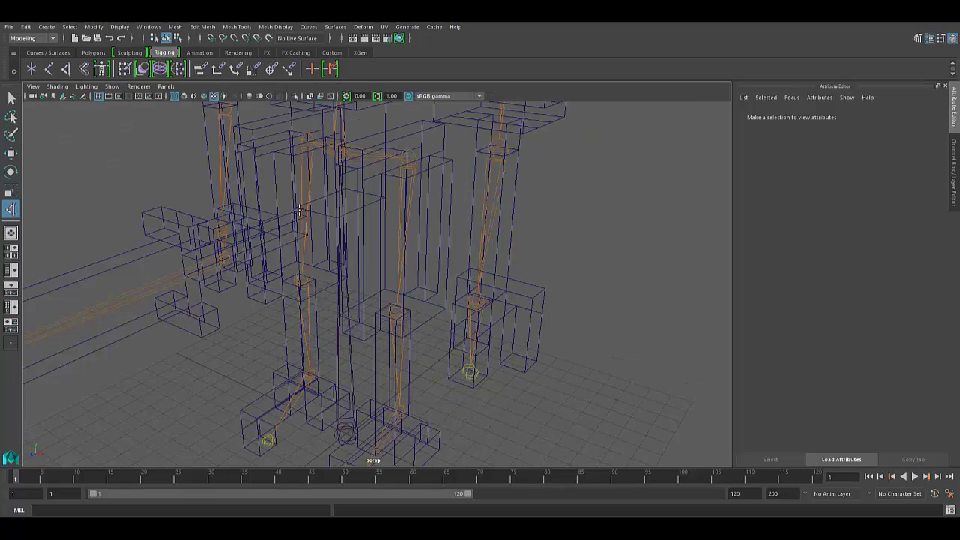
{"action": "left_click_drag", "start_coordinate": [330, 322], "coordinate": [405, 169], "text": "alt"}
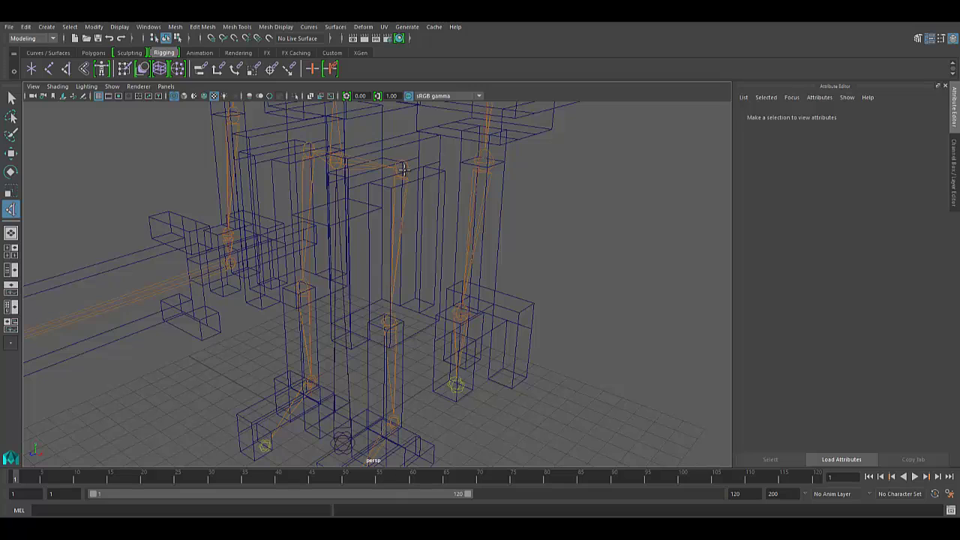
{"action": "left_click", "coordinate": [404, 169]}
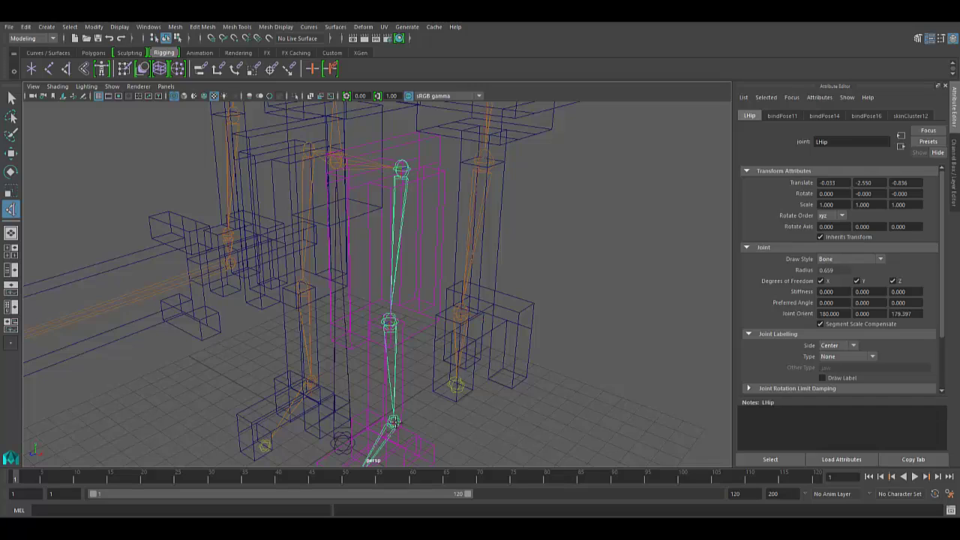
Finish ikHandle1 at the left ankle joint and switch to the Move tool.
{"action": "left_click", "coordinate": [394, 422]}
{"action": "key", "text": "w"}
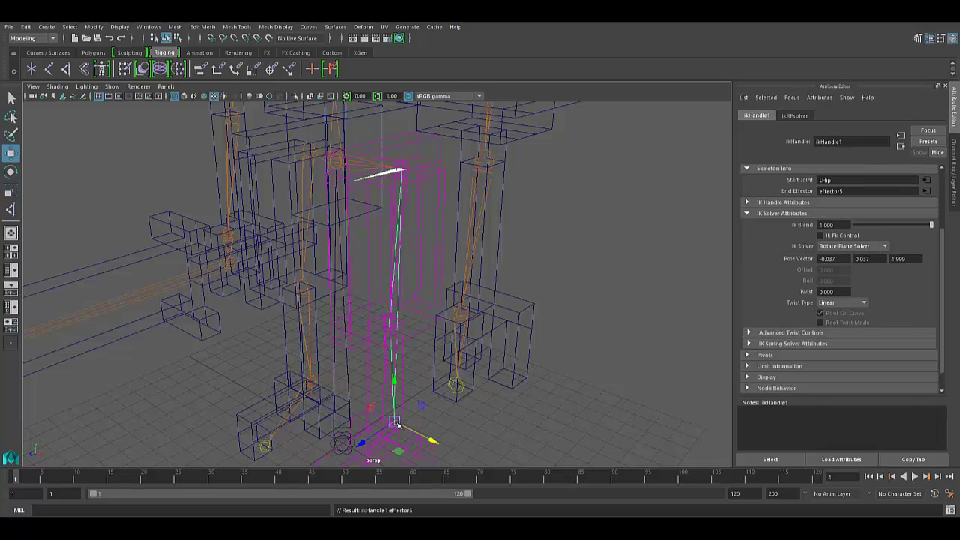
{"action": "left_click_drag", "start_coordinate": [412, 416], "coordinate": [429, 196], "text": "alt"}
Test the left leg's bend by raising and swinging ikHandle1, undoing back to the ground.
{"action": "left_click_drag", "start_coordinate": [443, 285], "coordinate": [457, 298], "text": "alt"}
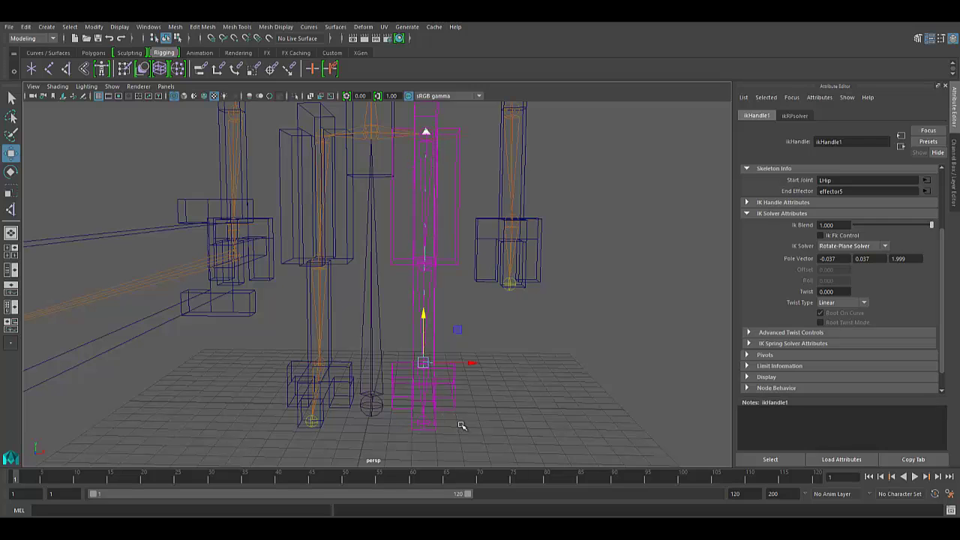
{"action": "mouse_move", "coordinate": [470, 415]}
{"action": "left_mouse_down", "text": "alt"}
{"action": "mouse_move", "coordinate": [488, 411]}
{"action": "mouse_move", "coordinate": [456, 415]}
{"action": "mouse_move", "coordinate": [467, 420]}
{"action": "mouse_move", "coordinate": [476, 410]}
{"action": "left_mouse_up", "text": "alt"}
{"action": "left_click_drag", "start_coordinate": [455, 363], "coordinate": [451, 363], "text": "alt"}
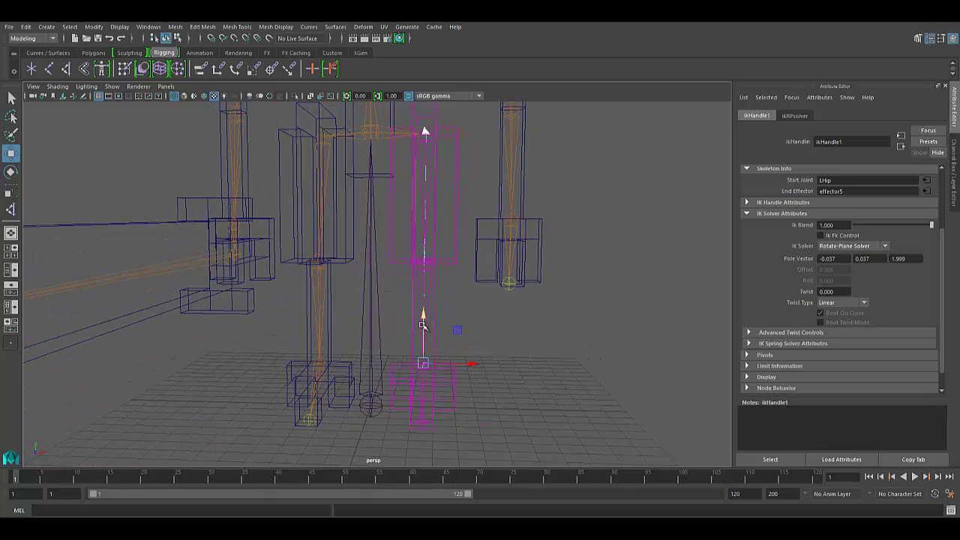
{"action": "left_click_drag", "start_coordinate": [422, 326], "coordinate": [426, 210]}
{"action": "key", "text": "ctrl+z"}
{"action": "left_click_drag", "start_coordinate": [488, 317], "coordinate": [456, 354], "text": "alt"}
{"action": "left_click_drag", "start_coordinate": [457, 314], "coordinate": [480, 335]}
{"action": "key", "text": "ctrl+z"}
{"action": "key", "text": "ctrl+z"}
{"action": "key", "text": "ctrl+z"}
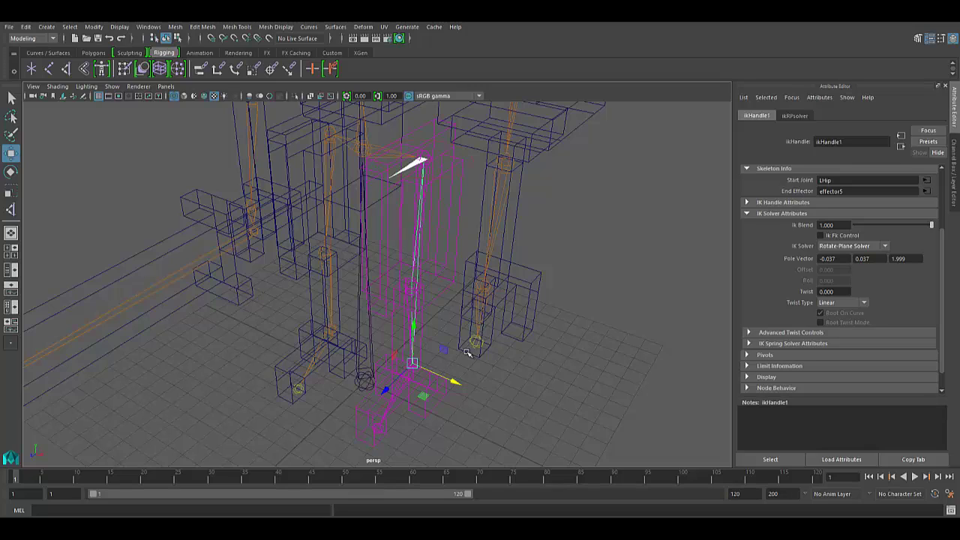
{"action": "mouse_move", "coordinate": [471, 396]}
{"action": "left_mouse_down", "text": "alt"}
{"action": "mouse_move", "coordinate": [465, 389]}
{"action": "mouse_move", "coordinate": [488, 398]}
{"action": "left_mouse_up", "text": "alt"}
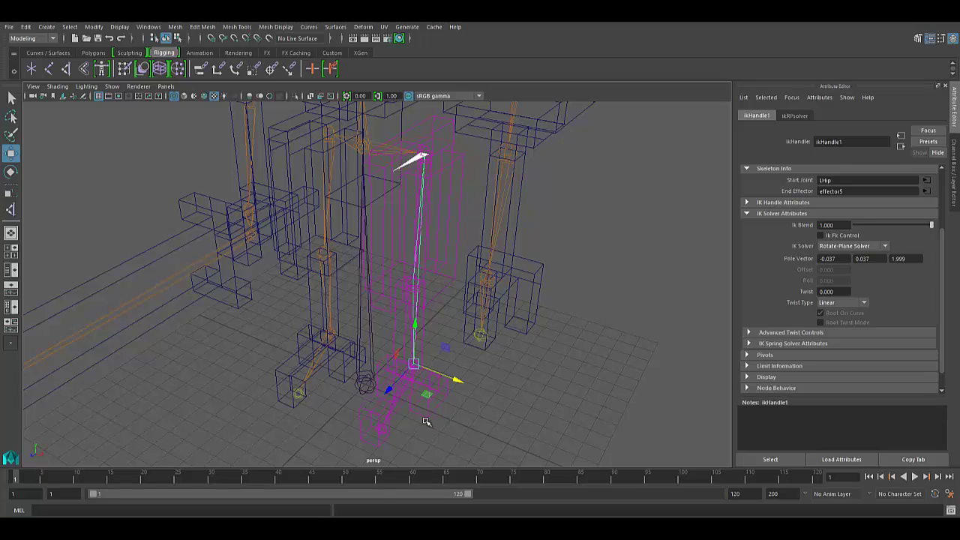
Create a text curve of the number '1' and zoom in on it.
{"action": "left_click", "coordinate": [48, 28]}
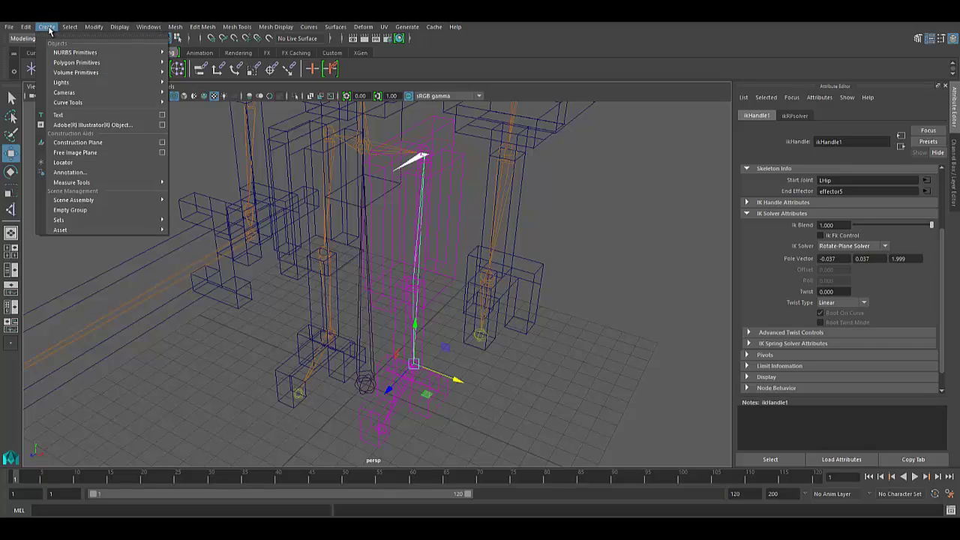
{"action": "left_click", "coordinate": [165, 114]}
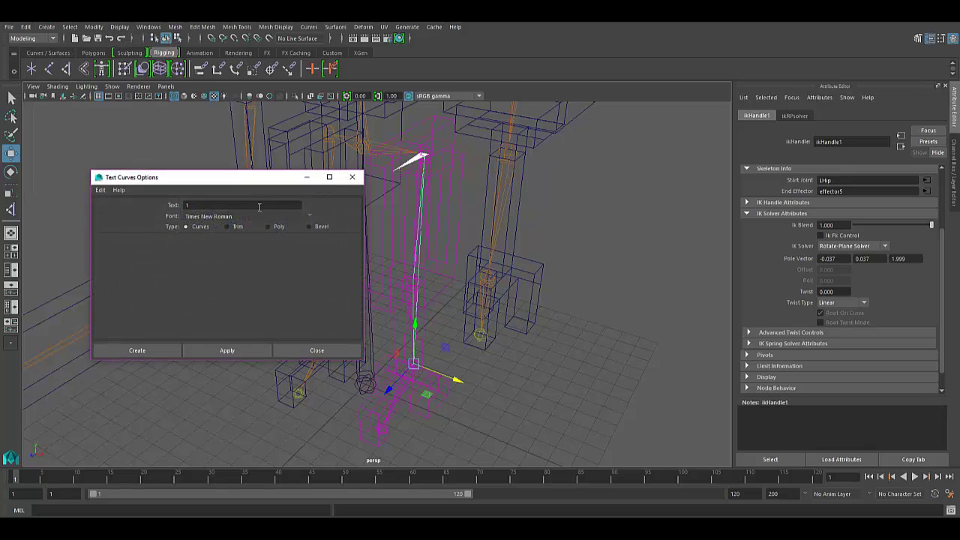
{"action": "type", "text": "1"}
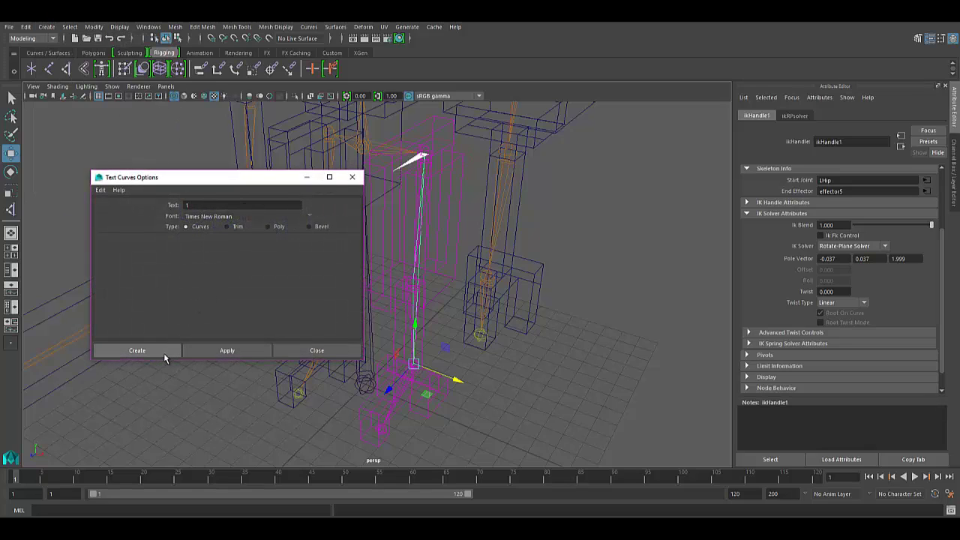
{"action": "left_click", "coordinate": [137, 350]}
{"action": "left_click_drag", "start_coordinate": [424, 369], "coordinate": [459, 283], "text": "alt"}
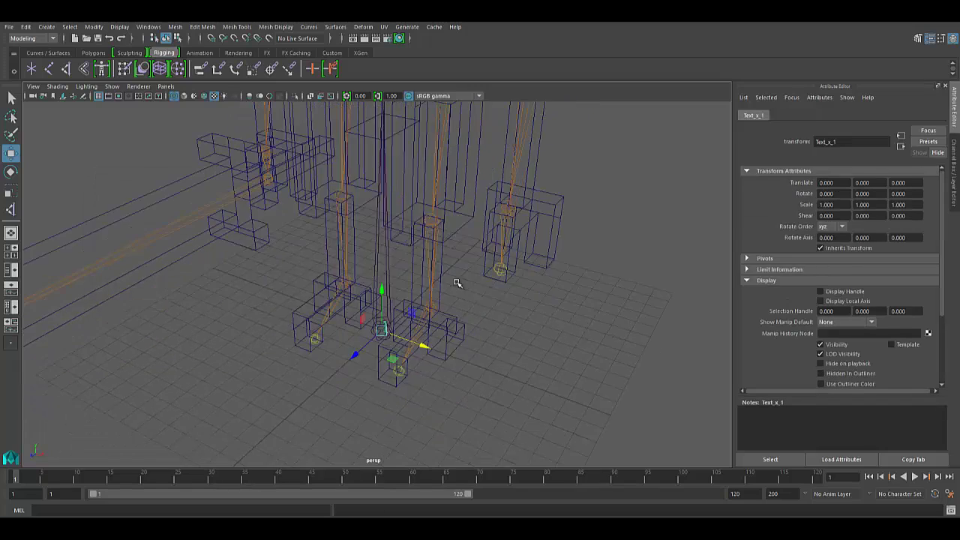
{"action": "scroll", "coordinate": [461, 308], "scroll_direction": "up", "scroll_amount": 5}
{"action": "scroll", "coordinate": [517, 324], "scroll_direction": "up", "scroll_amount": 3}
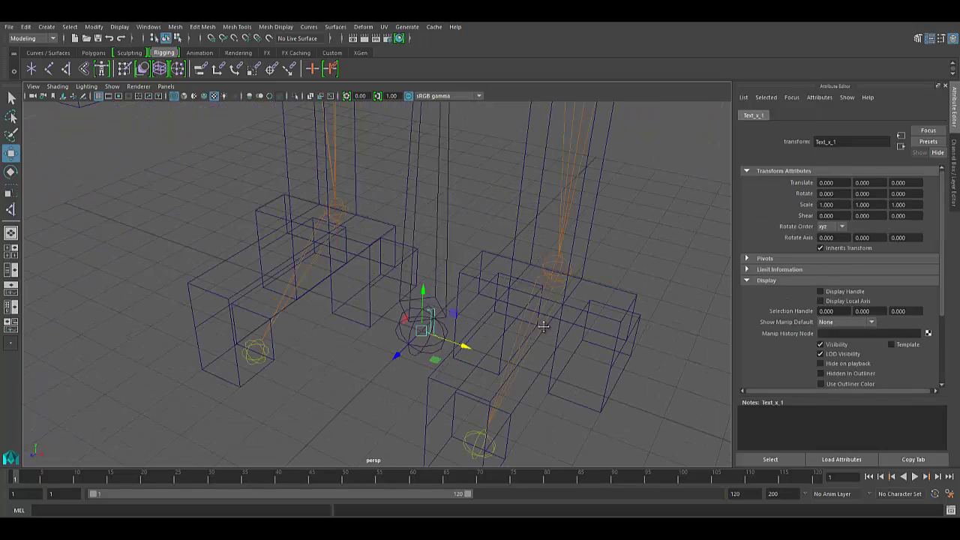
{"action": "scroll", "coordinate": [517, 318], "scroll_direction": "up", "scroll_amount": 2}
{"action": "scroll", "coordinate": [495, 321], "scroll_direction": "up", "scroll_amount": 3}
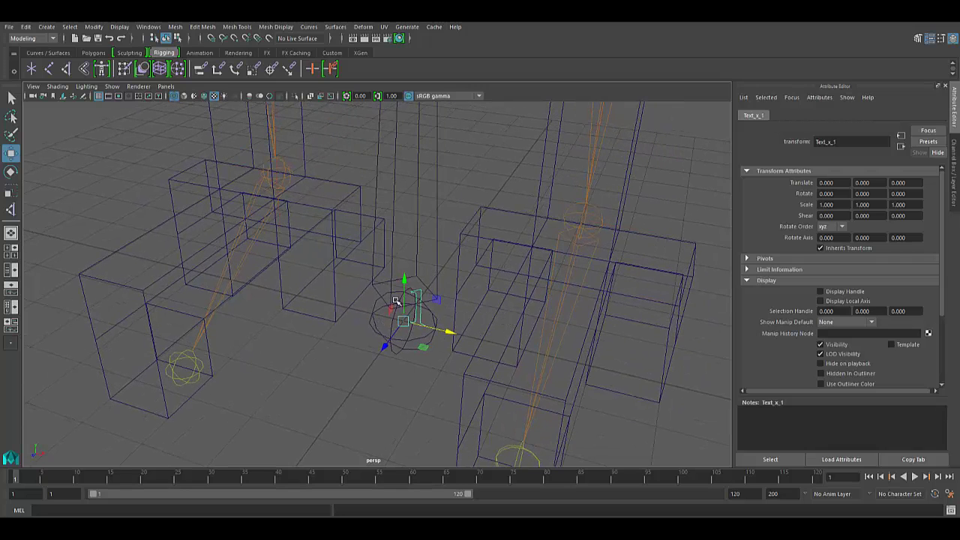
In the Attribute Editor, set the text curve's Scale X and Scale Y to 3.
{"action": "left_click", "coordinate": [147, 27]}
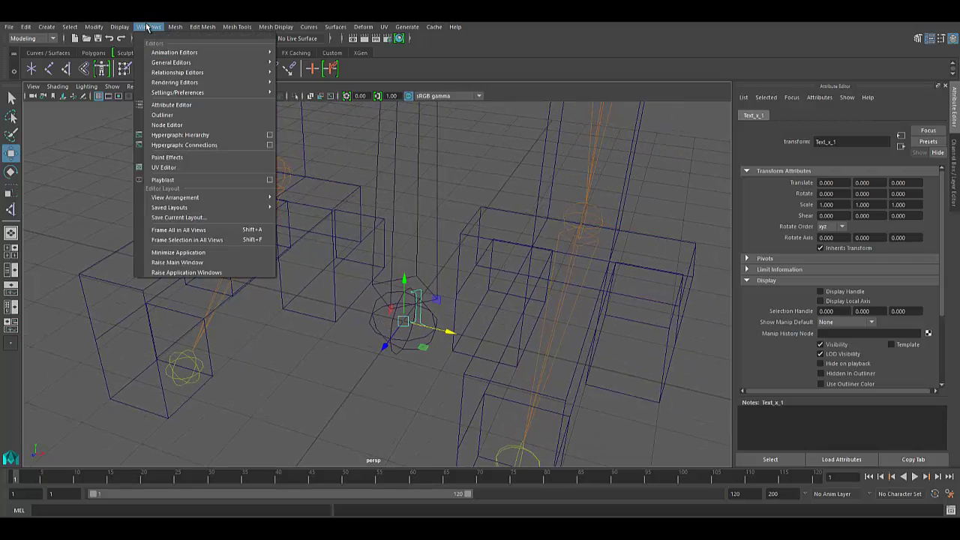
{"action": "left_click", "coordinate": [202, 106]}
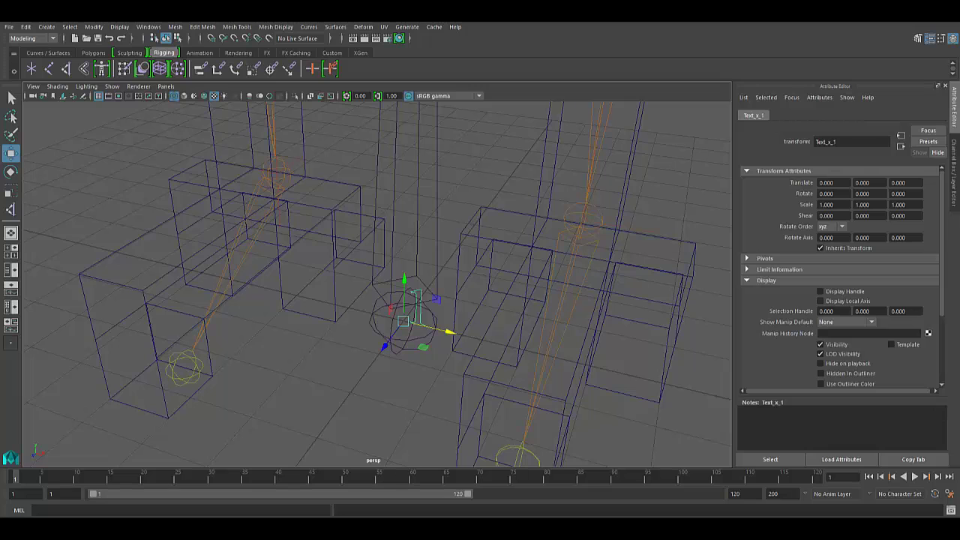
{"action": "left_click", "coordinate": [954, 165]}
{"action": "left_click", "coordinate": [952, 120]}
{"action": "left_click", "coordinate": [826, 205]}
{"action": "type", "text": "3"}
{"action": "key", "text": "Tab"}
{"action": "type", "text": "3"}
{"action": "key", "text": "Return"}
{"action": "left_click_drag", "start_coordinate": [477, 327], "coordinate": [495, 306], "text": "alt"}
Maximize the perspective panel and orbit and zoom around the '1' controller beside the left leg.
{"action": "scroll", "coordinate": [495, 305], "scroll_direction": "down", "scroll_amount": 3}
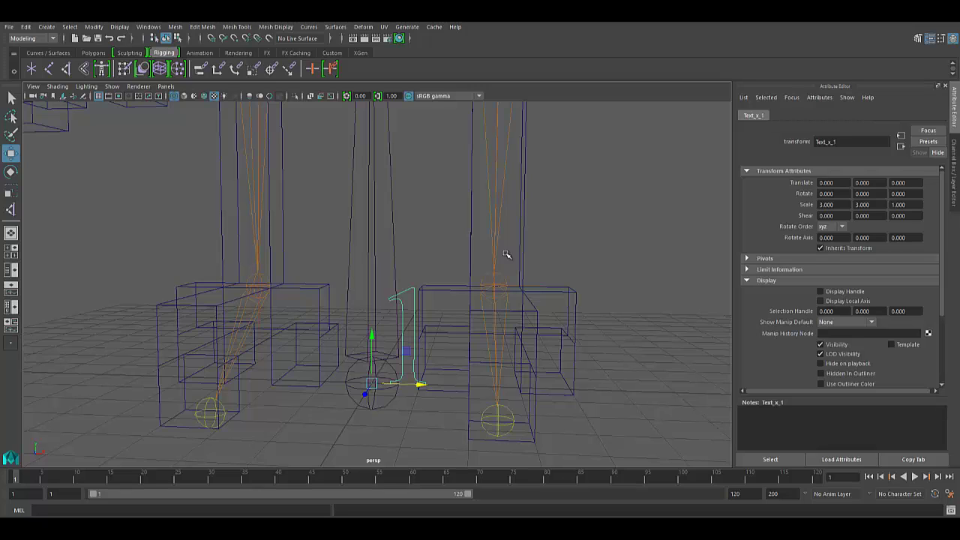
{"action": "key", "text": "space"}
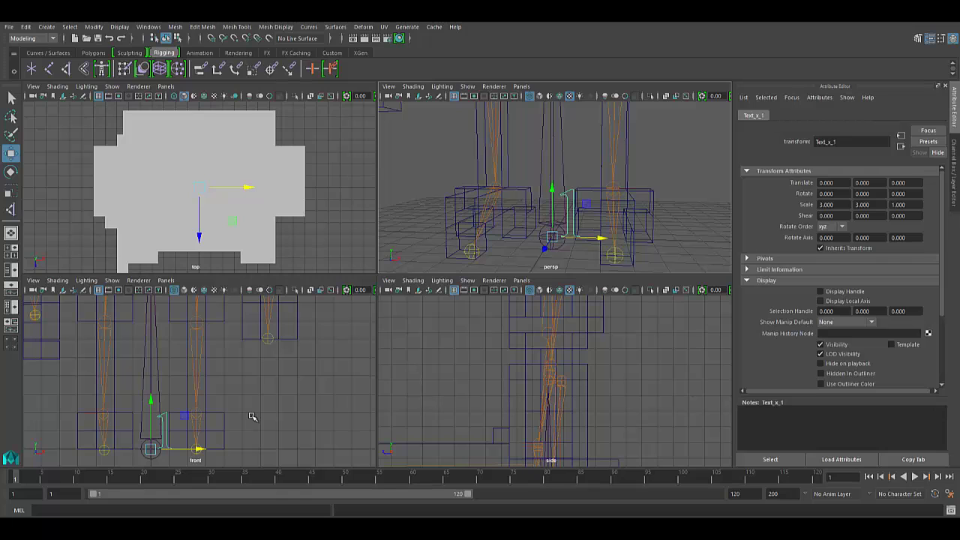
{"action": "key", "text": "space"}
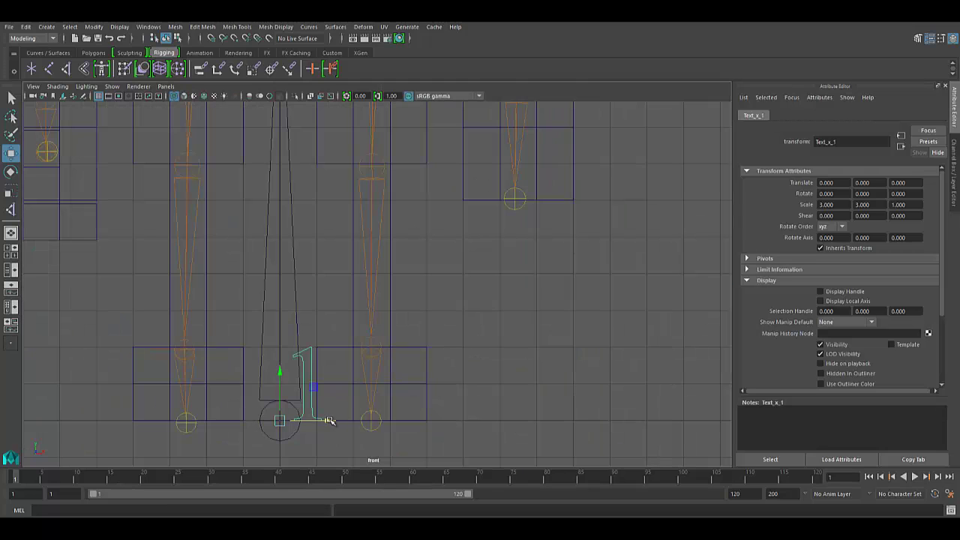
{"action": "left_click_drag", "start_coordinate": [330, 419], "coordinate": [365, 160]}
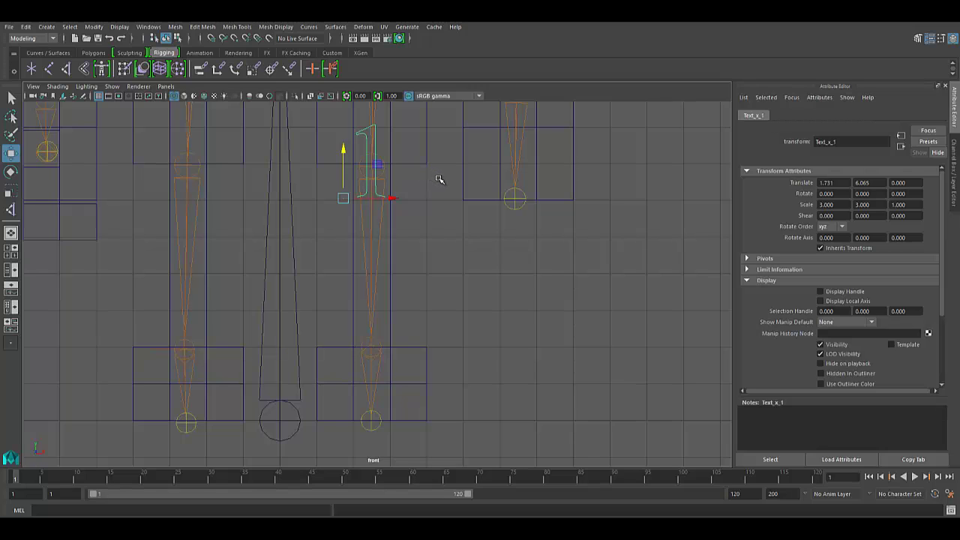
{"action": "key", "text": "space"}
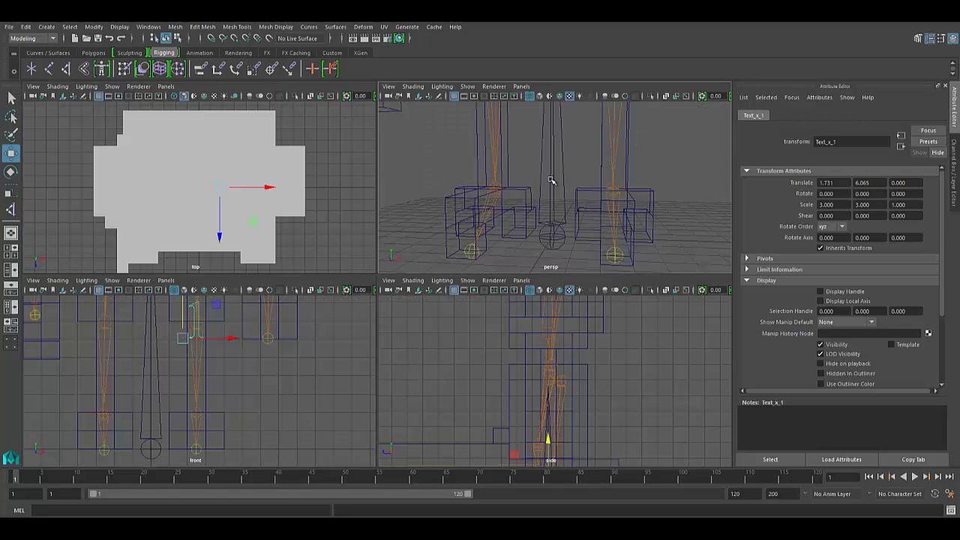
{"action": "key", "text": "space"}
{"action": "left_click_drag", "start_coordinate": [515, 223], "coordinate": [290, 272], "text": "alt"}
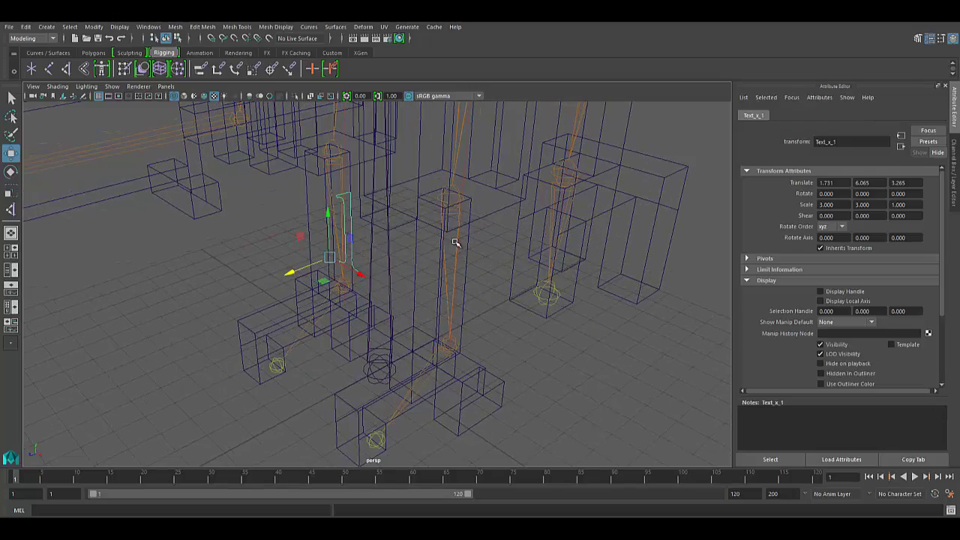
{"action": "scroll", "coordinate": [417, 322], "scroll_direction": "up", "scroll_amount": 3}
{"action": "scroll", "coordinate": [381, 343], "scroll_direction": "up", "scroll_amount": 4}
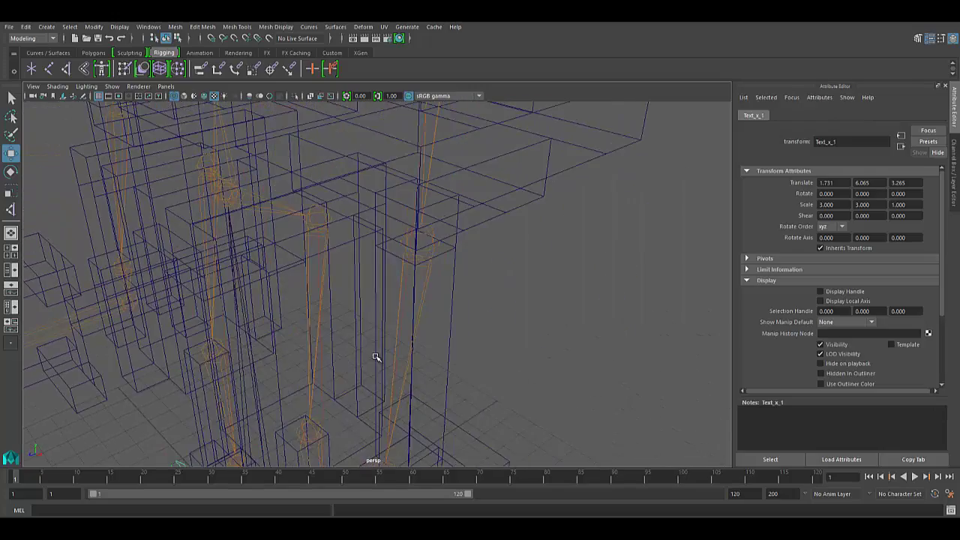
{"action": "scroll", "coordinate": [364, 345], "scroll_direction": "down", "scroll_amount": 8}
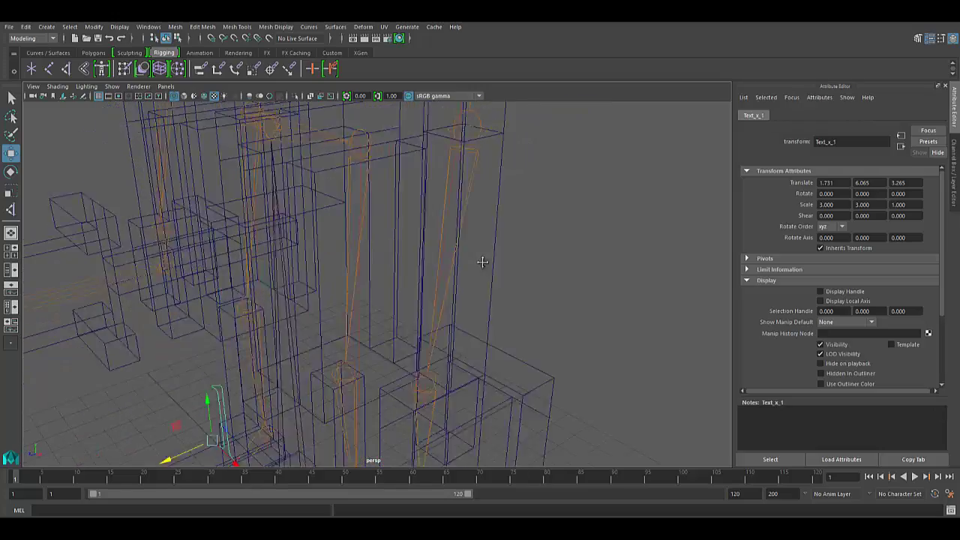
{"action": "scroll", "coordinate": [483, 281], "scroll_direction": "up", "scroll_amount": 8}
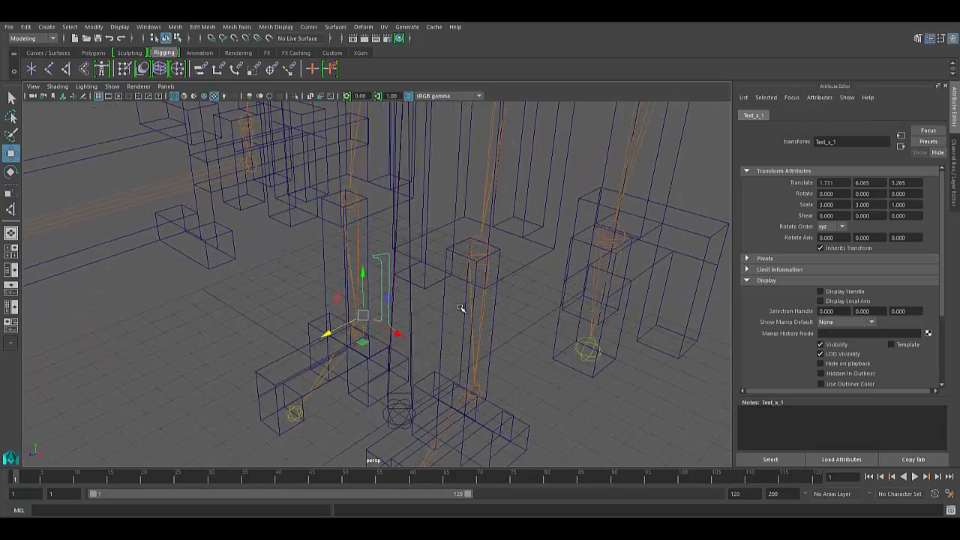
{"action": "mouse_move", "coordinate": [461, 308]}
{"action": "left_mouse_down", "text": "alt"}
{"action": "mouse_move", "coordinate": [467, 313]}
{"action": "mouse_move", "coordinate": [467, 280]}
{"action": "mouse_move", "coordinate": [464, 290]}
{"action": "left_mouse_up", "text": "alt"}
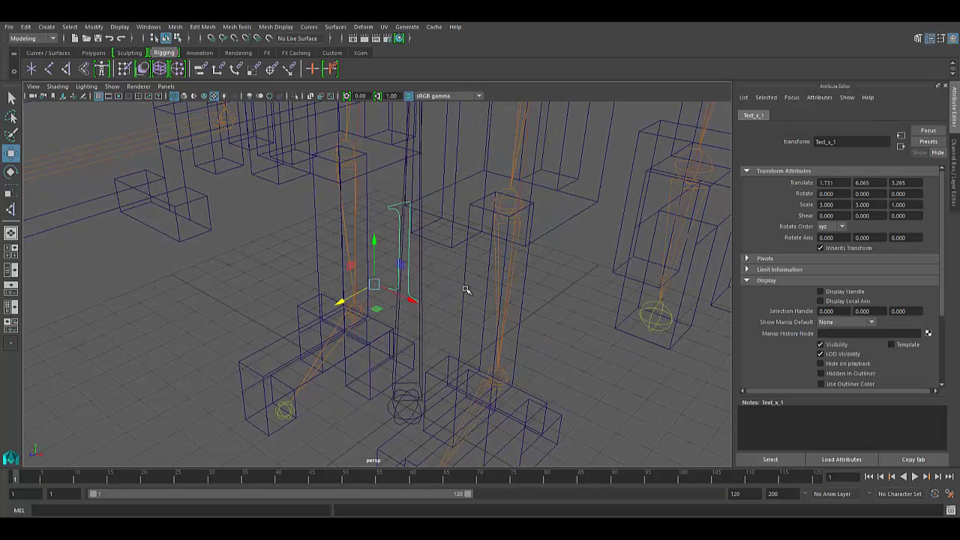
Select curve1, then add ikHandle1 so the IK handle is selected last.
{"action": "left_click", "coordinate": [527, 390]}
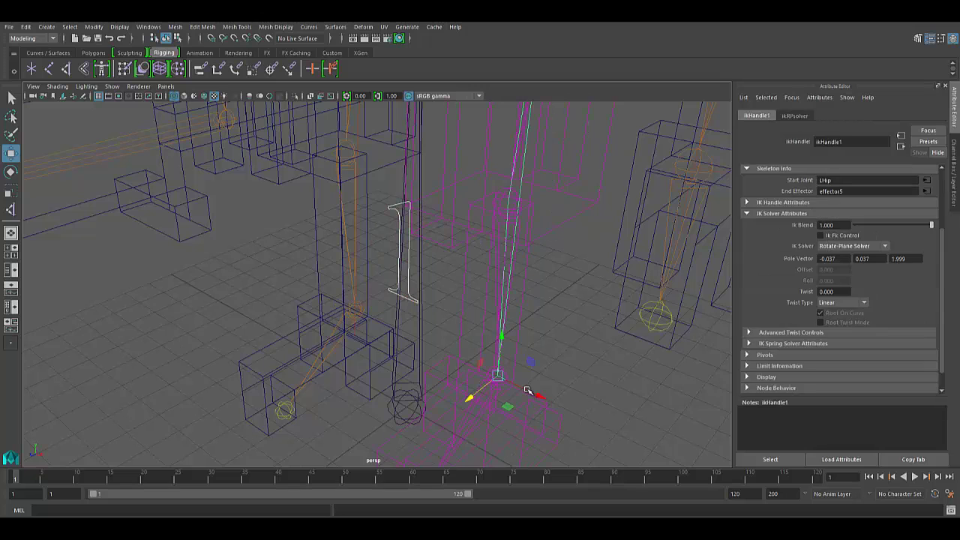
{"action": "left_click", "coordinate": [566, 359]}
{"action": "left_click_drag", "start_coordinate": [454, 295], "coordinate": [485, 290], "text": "alt"}
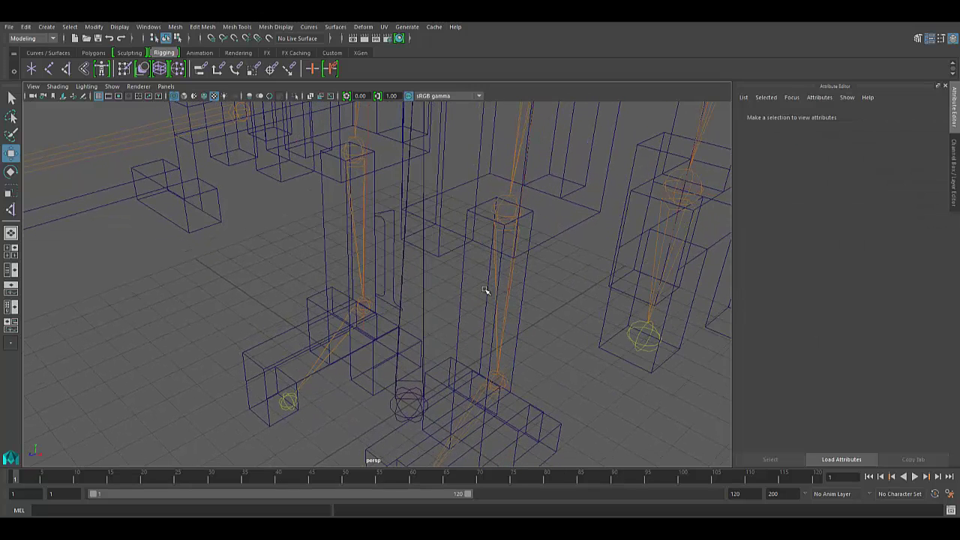
{"action": "left_click", "coordinate": [396, 224]}
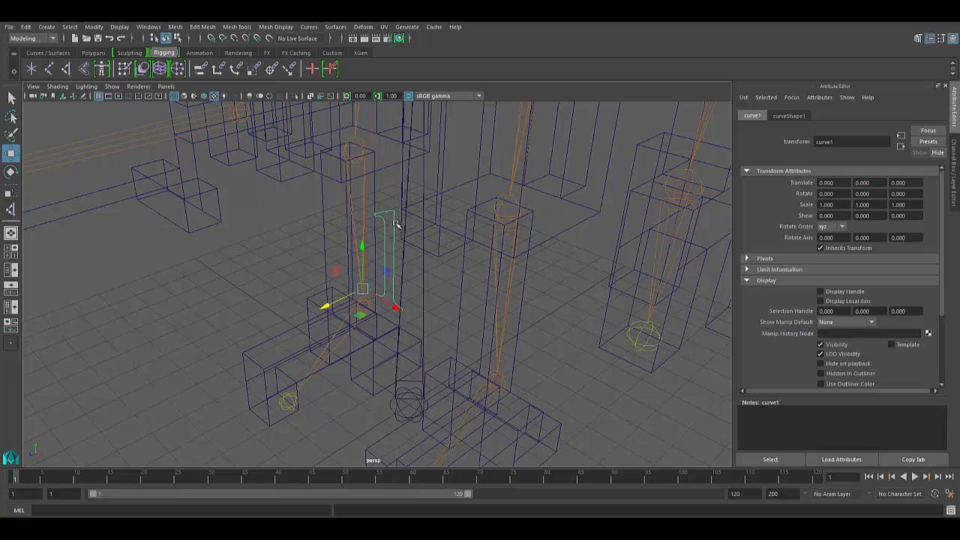
{"action": "left_click", "coordinate": [522, 395]}
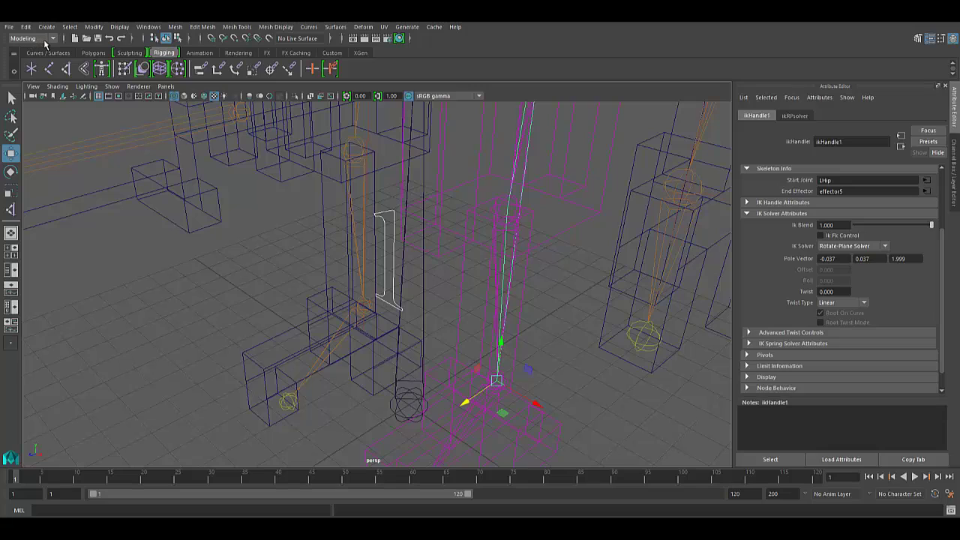
Switch to the Rigging menu set and pole-vector constrain ikHandle1 to curve1.
{"action": "left_click", "coordinate": [41, 40]}
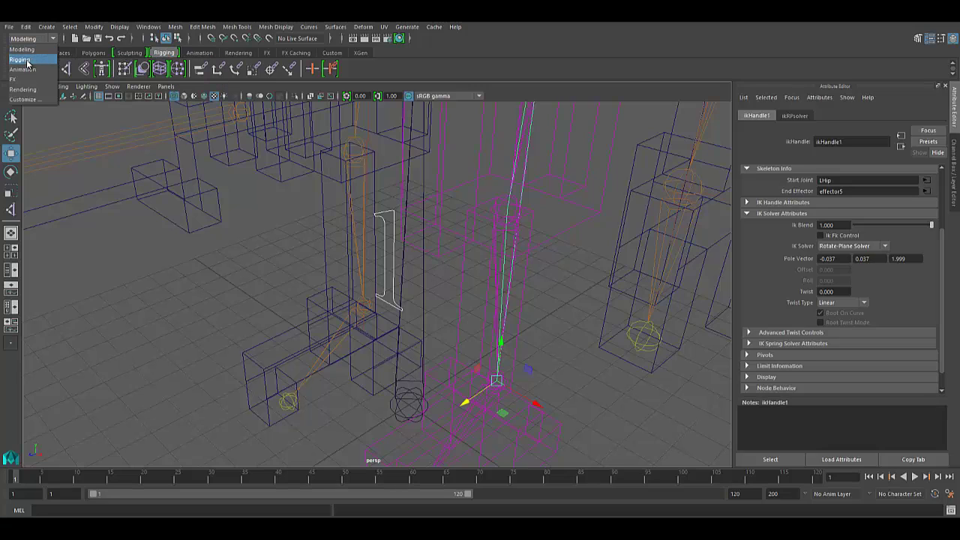
{"action": "left_click", "coordinate": [22, 60]}
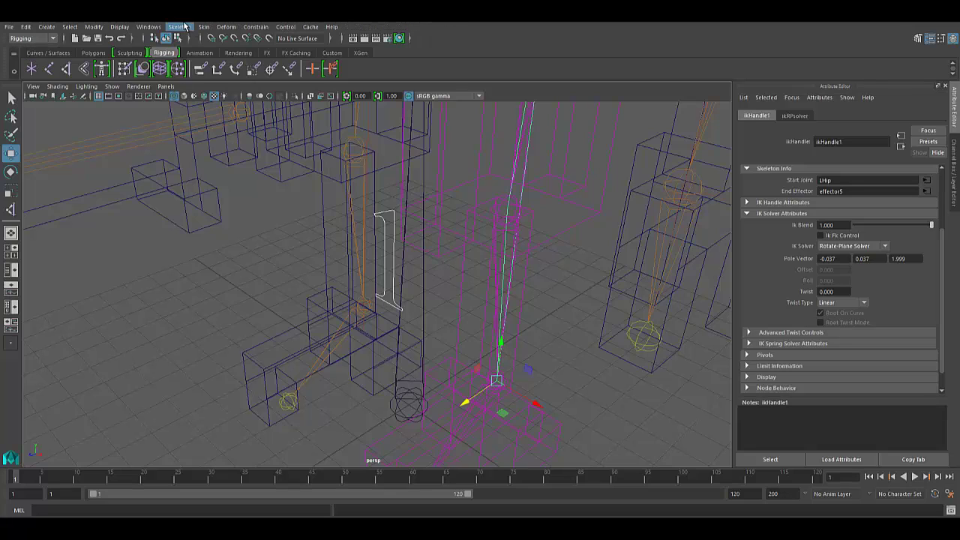
{"action": "left_click", "coordinate": [254, 27]}
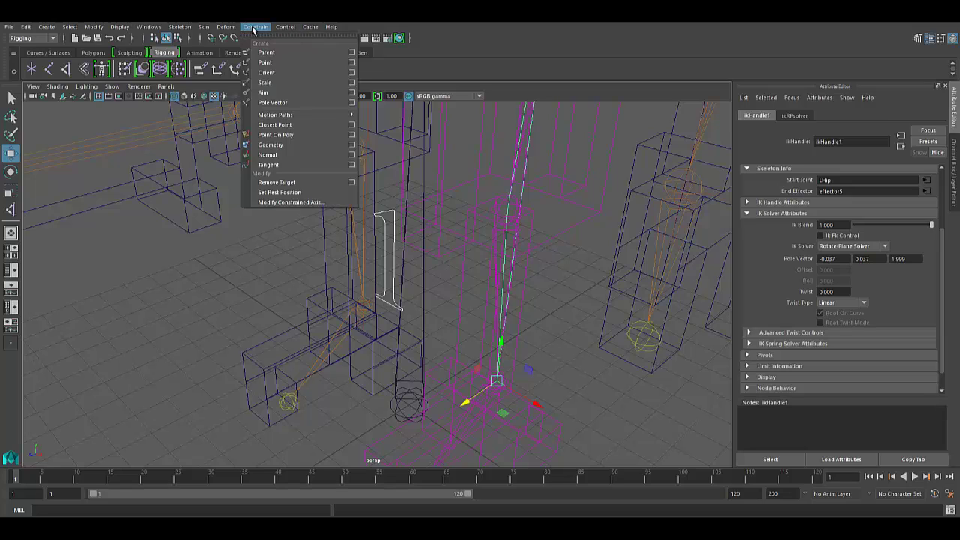
{"action": "left_click", "coordinate": [270, 104]}
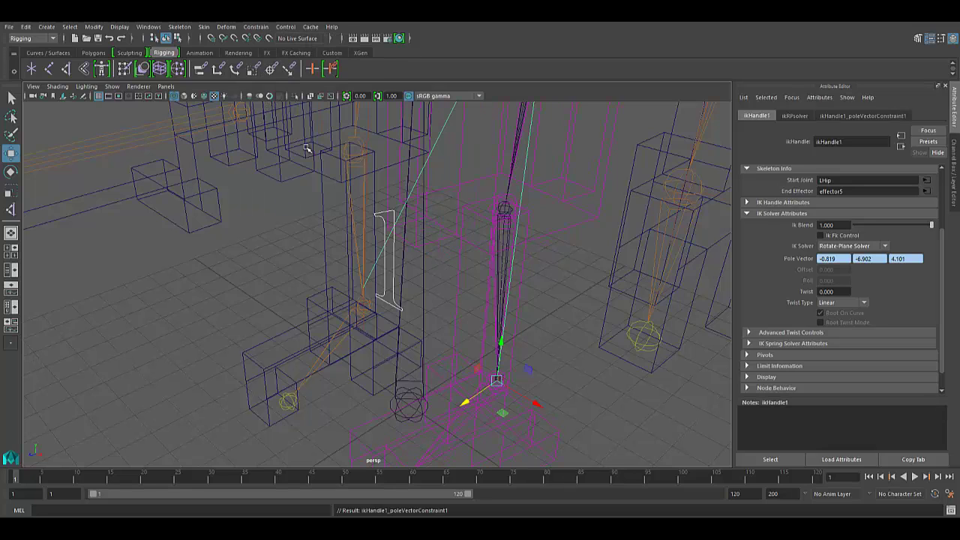
Reselect the '1' controller curve and undo its accidental move.
{"action": "left_click", "coordinate": [390, 282]}
{"action": "left_click_drag", "start_coordinate": [390, 283], "coordinate": [795, 366], "text": "alt"}
{"action": "left_click", "coordinate": [443, 299]}
{"action": "key", "text": "ctrl+z"}
{"action": "left_click_drag", "start_coordinate": [570, 359], "coordinate": [474, 330], "text": "alt"}
Dismiss the Student Version save prompt, duplicate curve1, and move curve2 to Translate X -1.664.
{"action": "key", "text": "ctrl+s"}
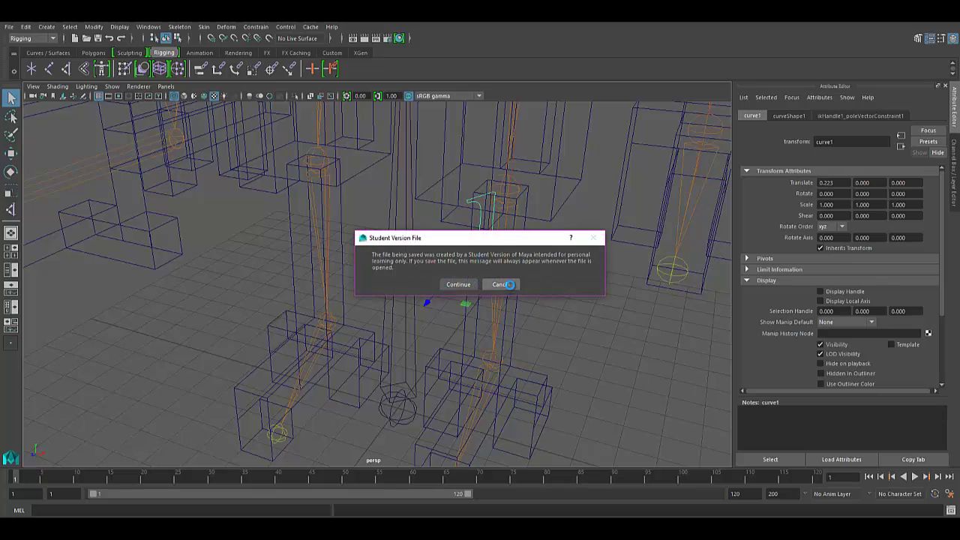
{"action": "left_click", "coordinate": [501, 284]}
{"action": "key", "text": "ctrl+d"}
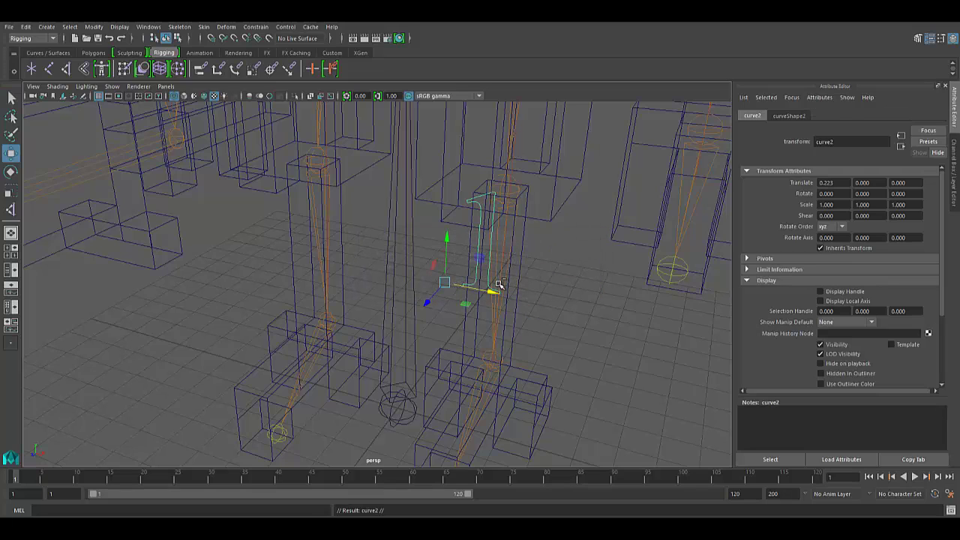
{"action": "left_click_drag", "start_coordinate": [498, 285], "coordinate": [296, 278]}
{"action": "left_click_drag", "start_coordinate": [296, 278], "coordinate": [252, 281], "text": "alt"}
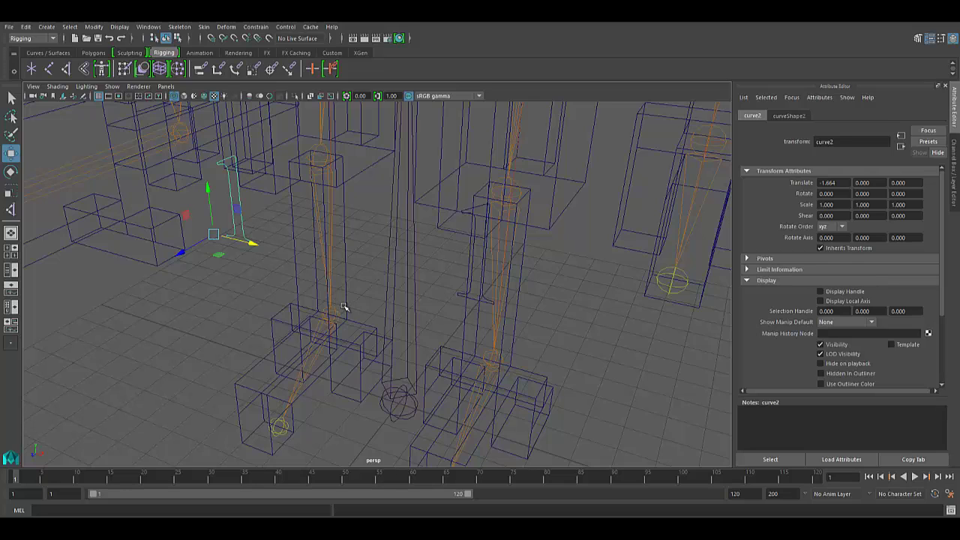
Try pole-vector constraining the RLeg IK handle, then check the IK Handle tool settings.
{"action": "left_click", "coordinate": [341, 307]}
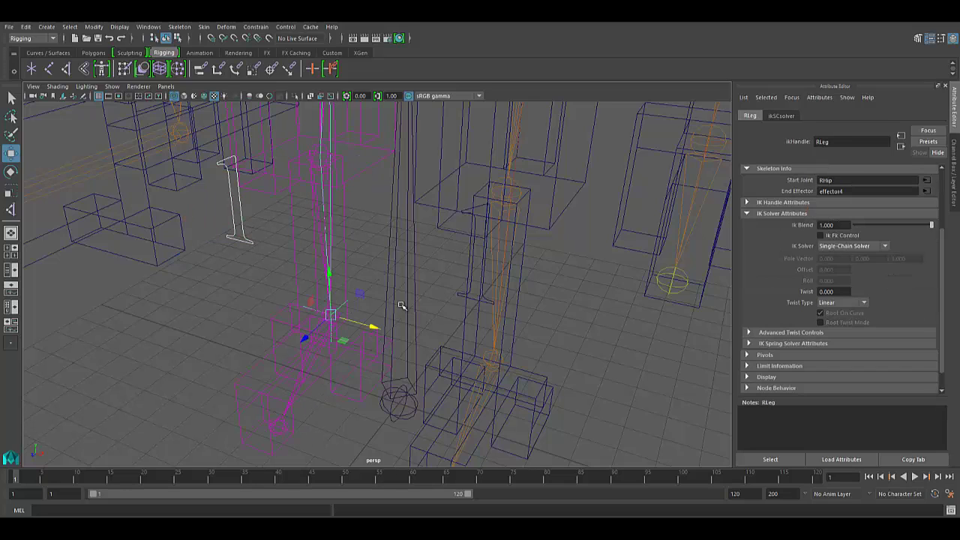
{"action": "left_click", "coordinate": [256, 26]}
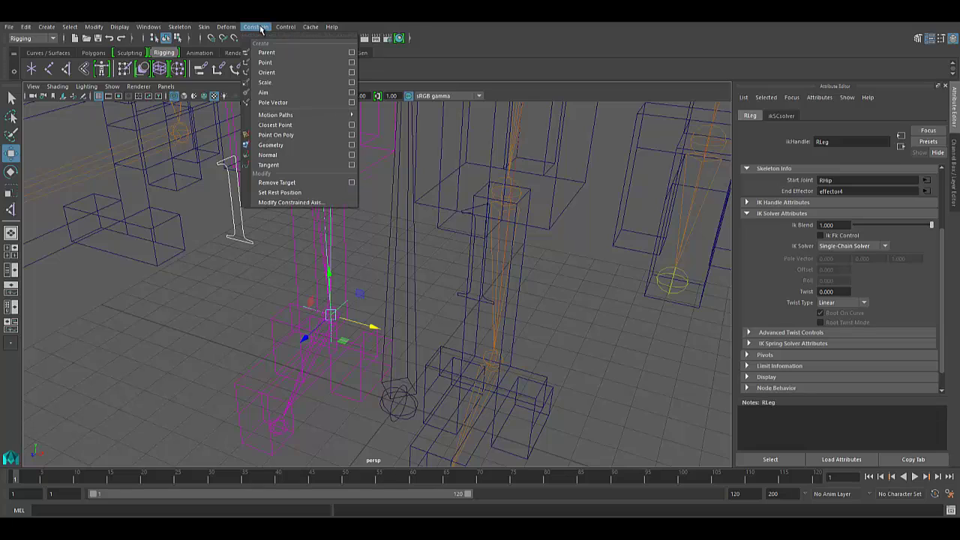
{"action": "left_click", "coordinate": [284, 107]}
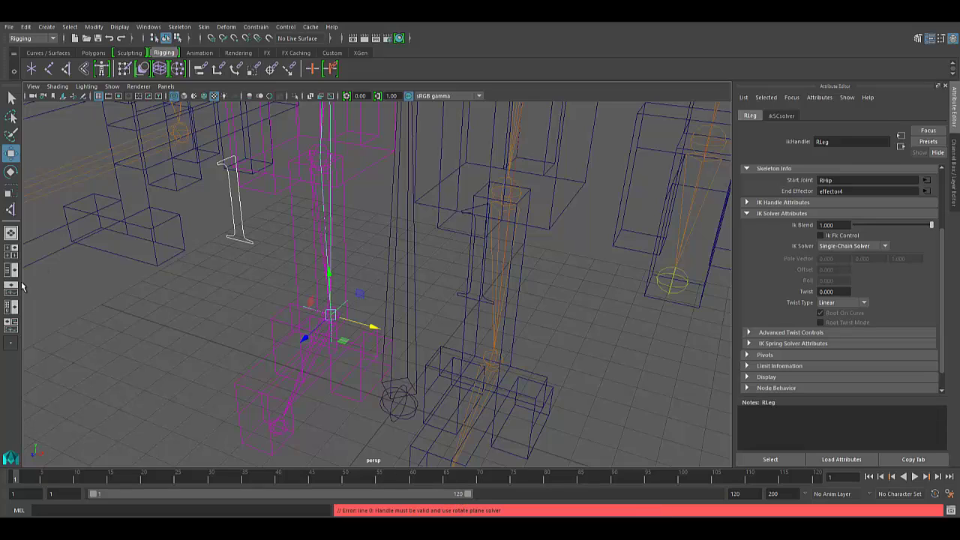
{"action": "double_click", "coordinate": [12, 212]}
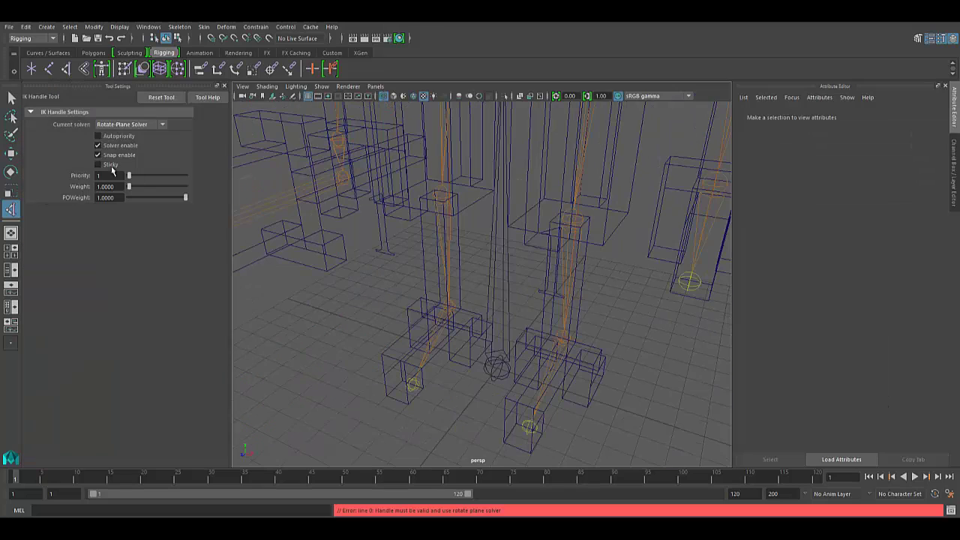
{"action": "left_click", "coordinate": [224, 86]}
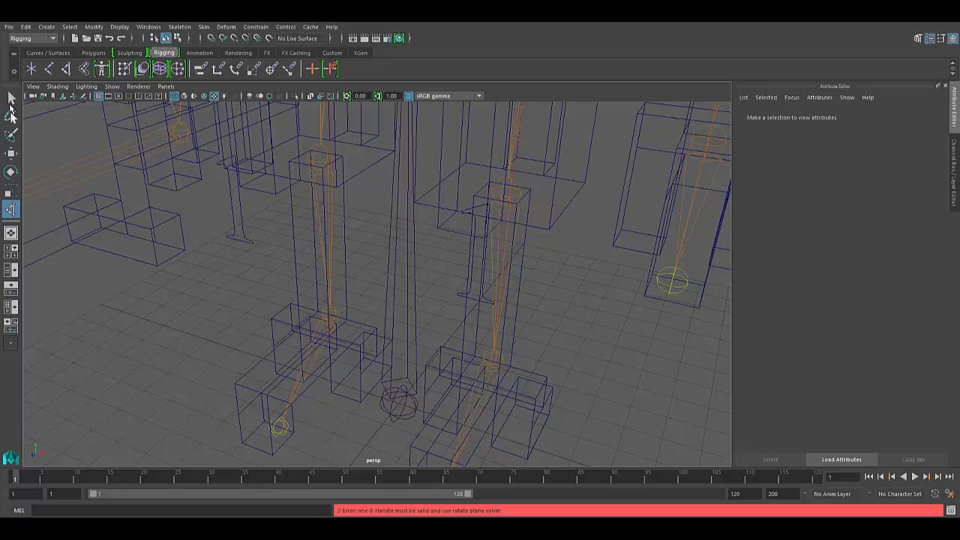
{"action": "key", "text": "q"}
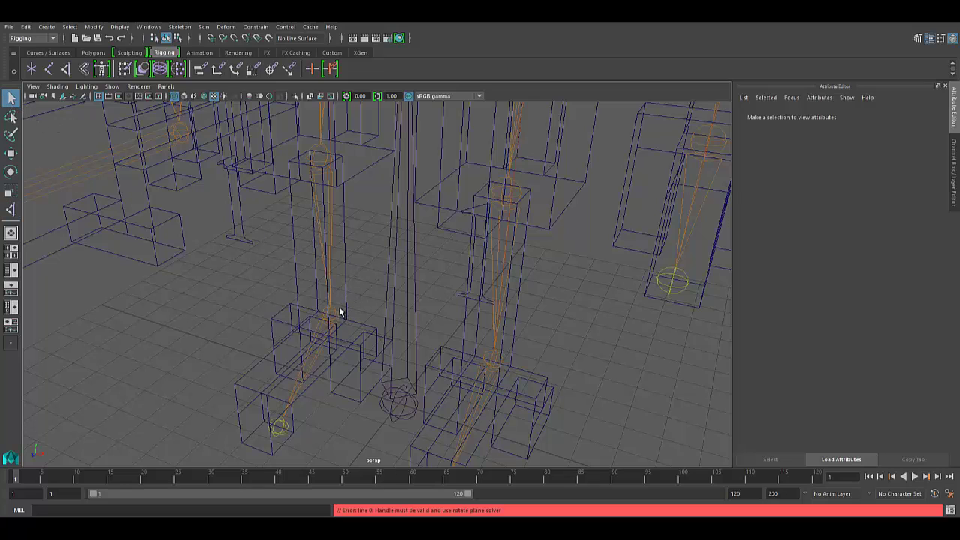
Switch the RLeg IK handle to the Rotate-Plane Solver.
{"action": "left_click", "coordinate": [341, 312]}
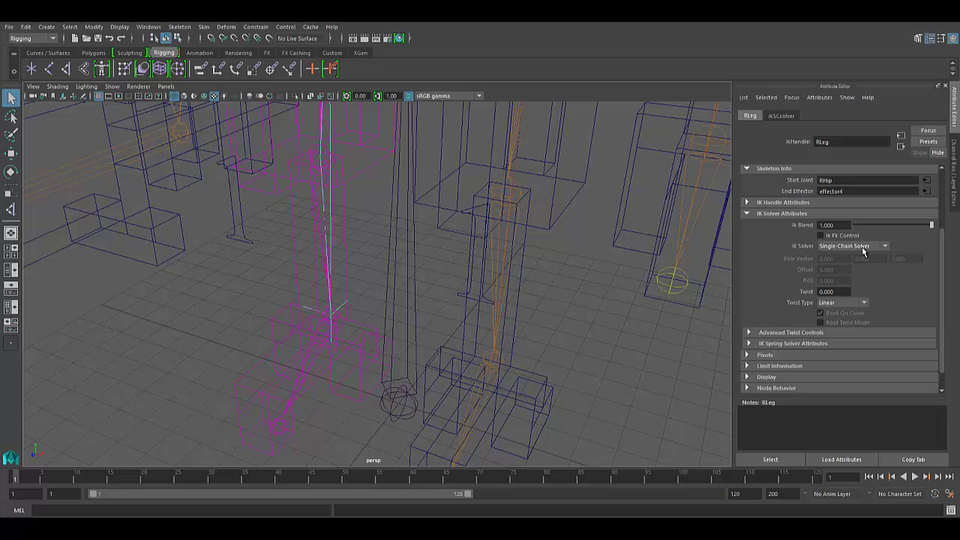
{"action": "left_click", "coordinate": [867, 247]}
{"action": "left_click", "coordinate": [862, 267]}
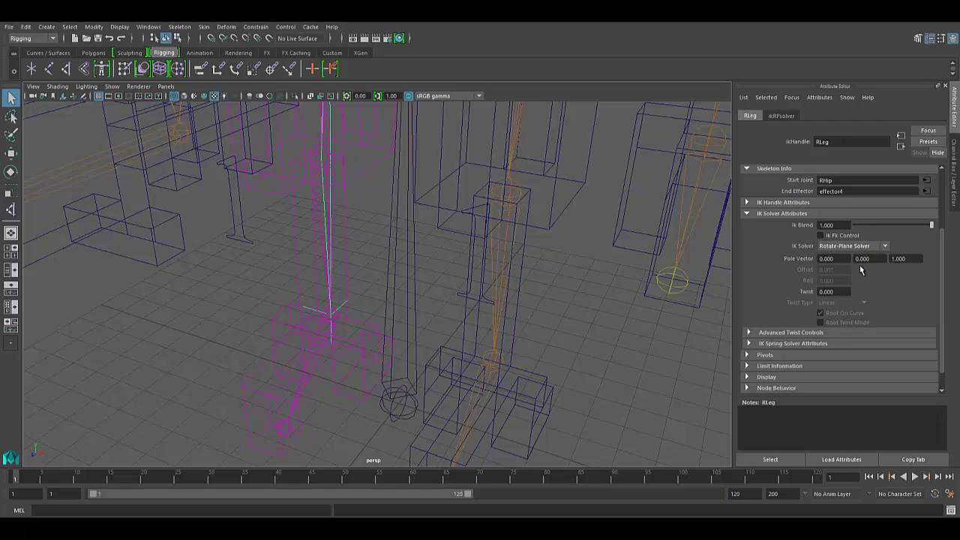
Pole-vector constrain the RLeg IK handle to the copied '1' controller curve2.
{"action": "left_click", "coordinate": [257, 208]}
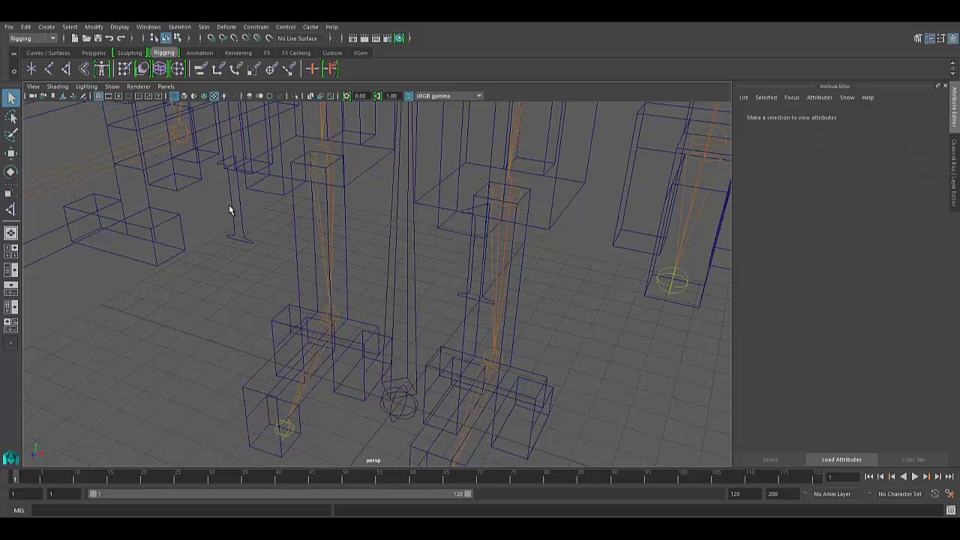
{"action": "left_click", "coordinate": [233, 210]}
{"action": "key", "text": "w"}
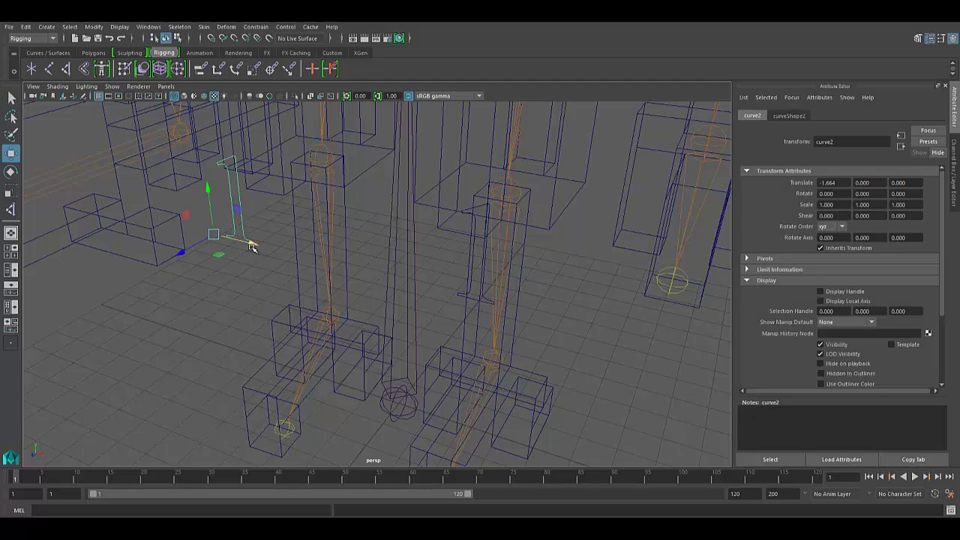
{"action": "left_click_drag", "start_coordinate": [250, 242], "coordinate": [343, 294]}
{"action": "key", "text": "ctrl+z"}
{"action": "left_click", "coordinate": [342, 308]}
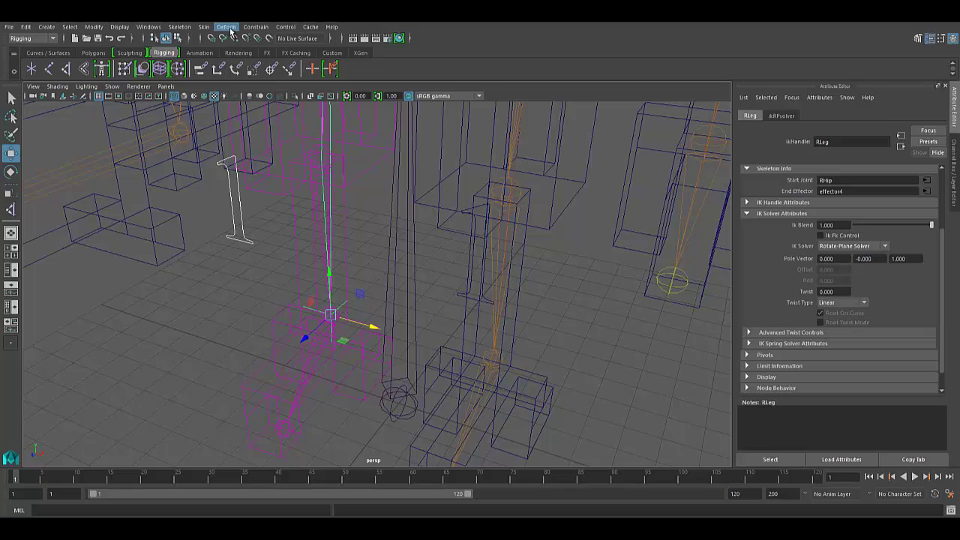
{"action": "left_click", "coordinate": [256, 26]}
{"action": "left_click", "coordinate": [273, 102]}
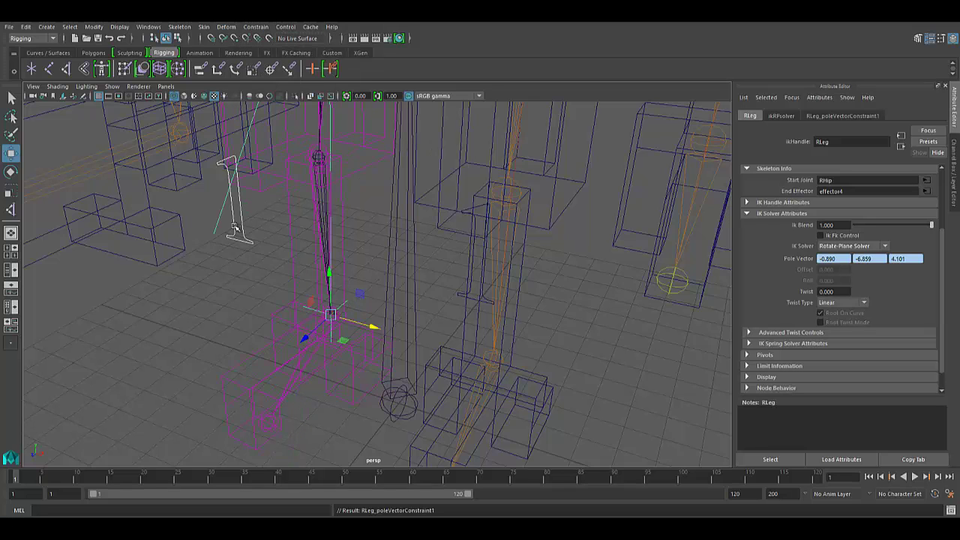
Test the constraint by sliding curve2 along X, then return it to X -1.664.
{"action": "left_click", "coordinate": [241, 229]}
{"action": "left_click", "coordinate": [247, 238]}
{"action": "left_click_drag", "start_coordinate": [251, 244], "coordinate": [353, 261]}
{"action": "left_click_drag", "start_coordinate": [480, 319], "coordinate": [441, 326], "text": "alt"}
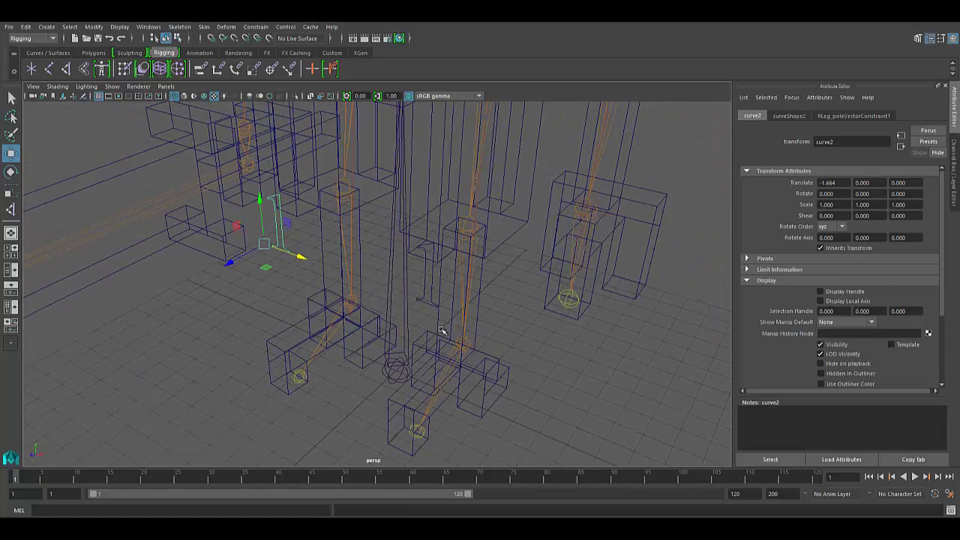
Slide the left leg's curve1 controller sideways to Translate X 0.223.
{"action": "mouse_move", "coordinate": [505, 366]}
{"action": "left_mouse_down", "text": "alt"}
{"action": "mouse_move", "coordinate": [533, 367]}
{"action": "mouse_move", "coordinate": [488, 359]}
{"action": "left_mouse_up", "text": "alt"}
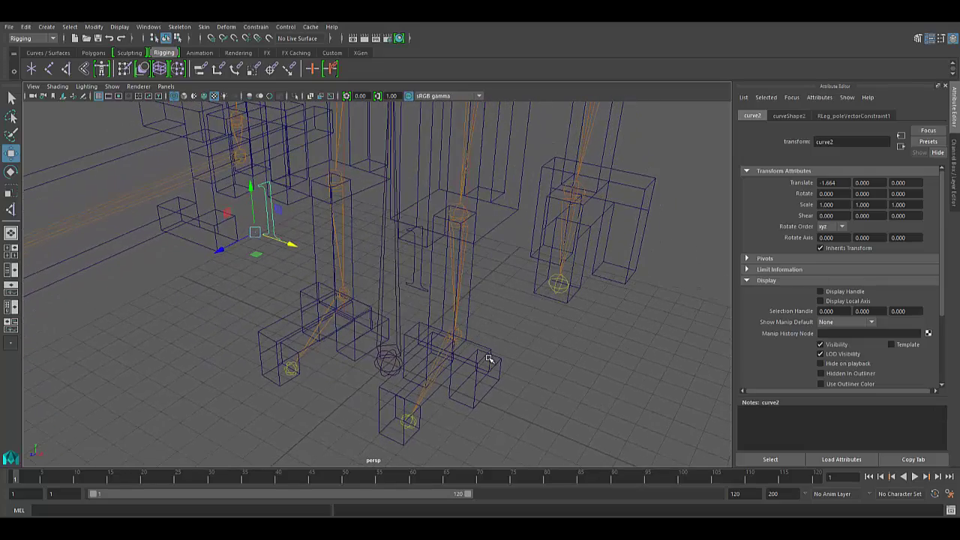
{"action": "left_click", "coordinate": [420, 283]}
{"action": "left_click_drag", "start_coordinate": [431, 296], "coordinate": [454, 314]}
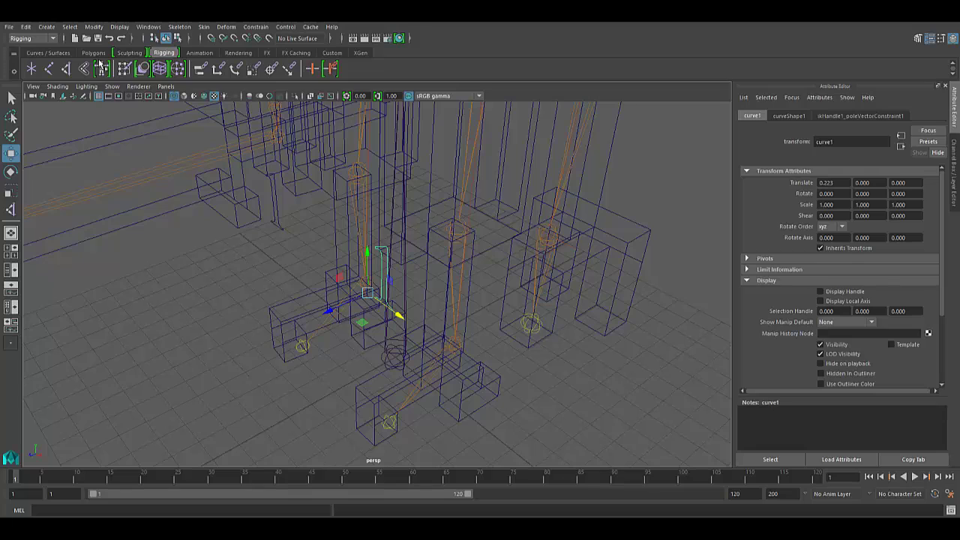
Create a NURBS circle, raise it to about 6.9 units and centre it on the leg.
{"action": "left_click", "coordinate": [62, 54]}
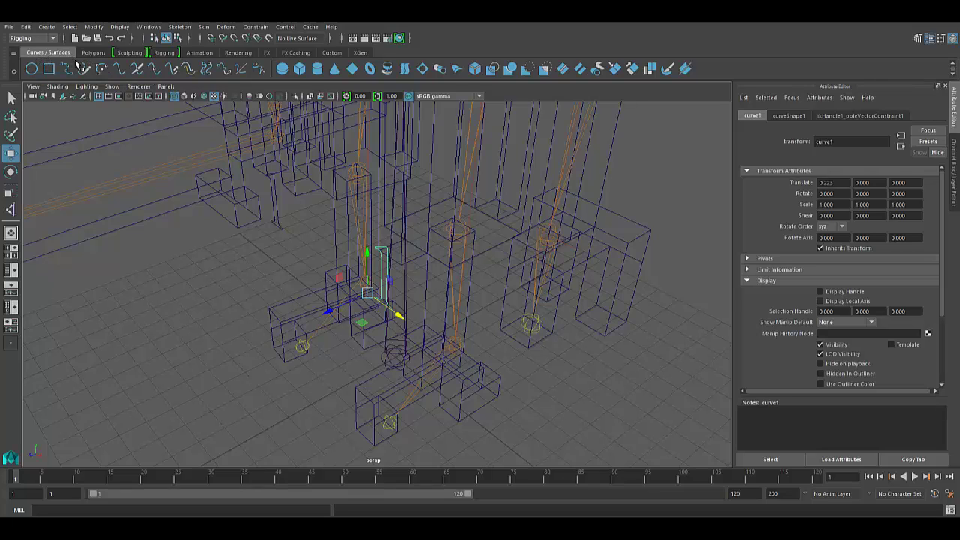
{"action": "left_click", "coordinate": [32, 69]}
{"action": "left_click_drag", "start_coordinate": [421, 380], "coordinate": [516, 400]}
{"action": "left_click", "coordinate": [377, 367]}
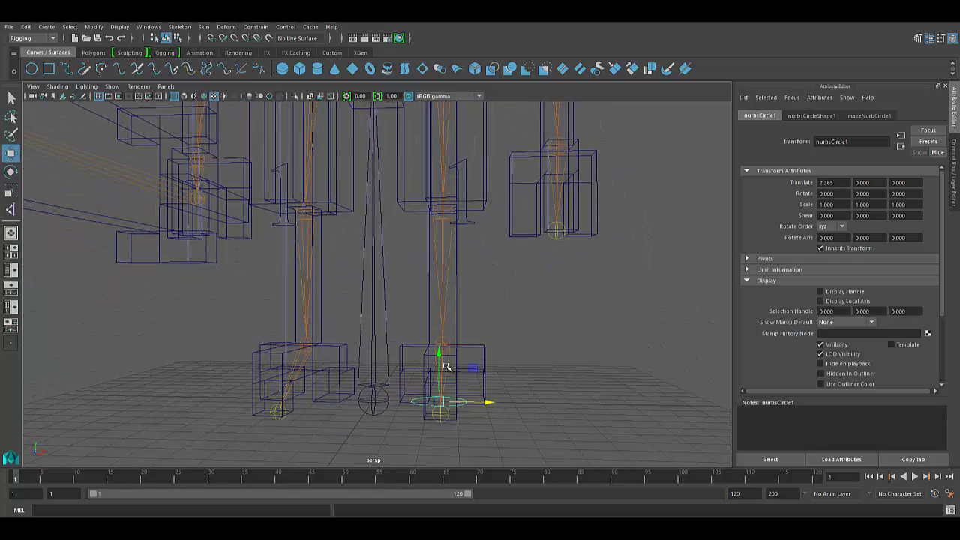
{"action": "left_click_drag", "start_coordinate": [444, 366], "coordinate": [439, 161]}
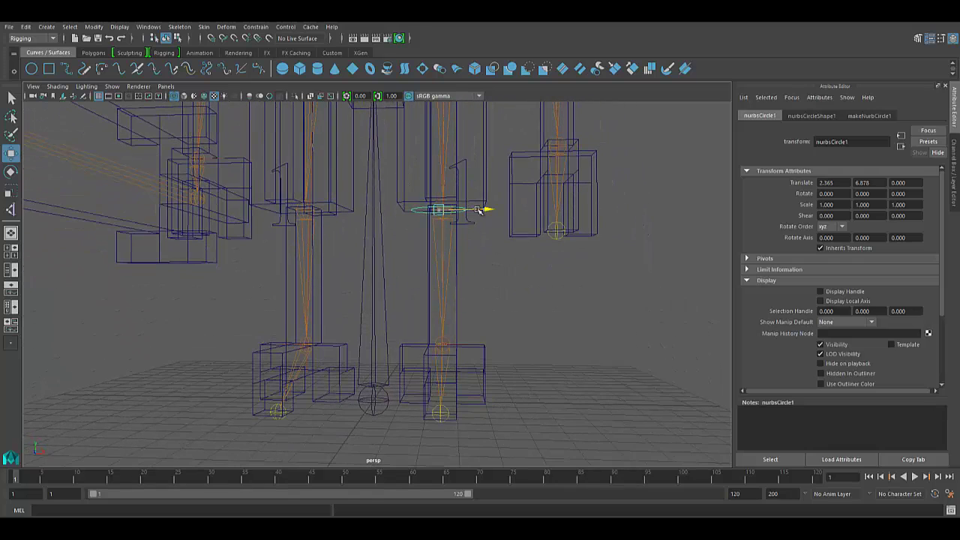
{"action": "left_click_drag", "start_coordinate": [477, 210], "coordinate": [443, 291]}
{"action": "right_click_drag", "start_coordinate": [442, 291], "coordinate": [416, 273], "text": "alt"}
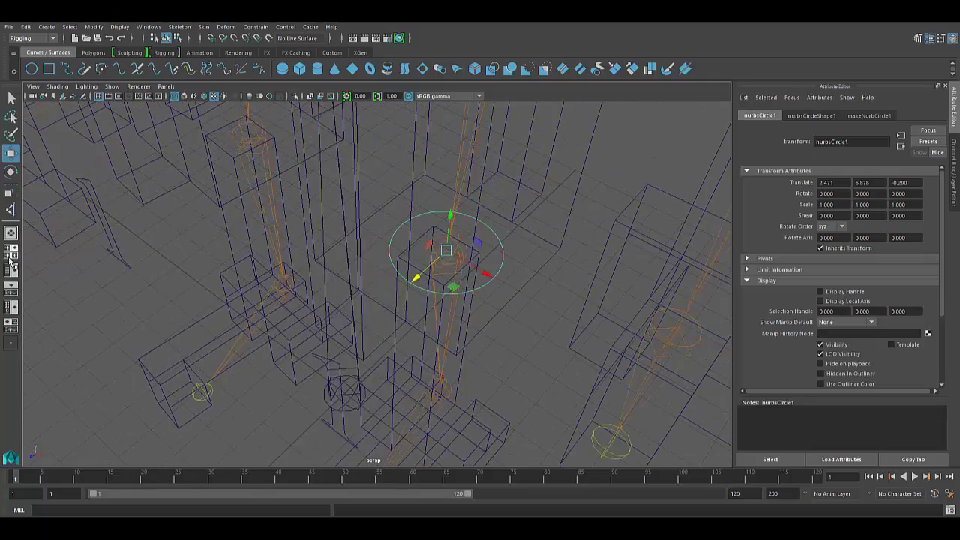
Scale nurbsCircle1 uniformly to 4.174 so it rings the rig.
{"action": "left_click", "coordinate": [11, 190]}
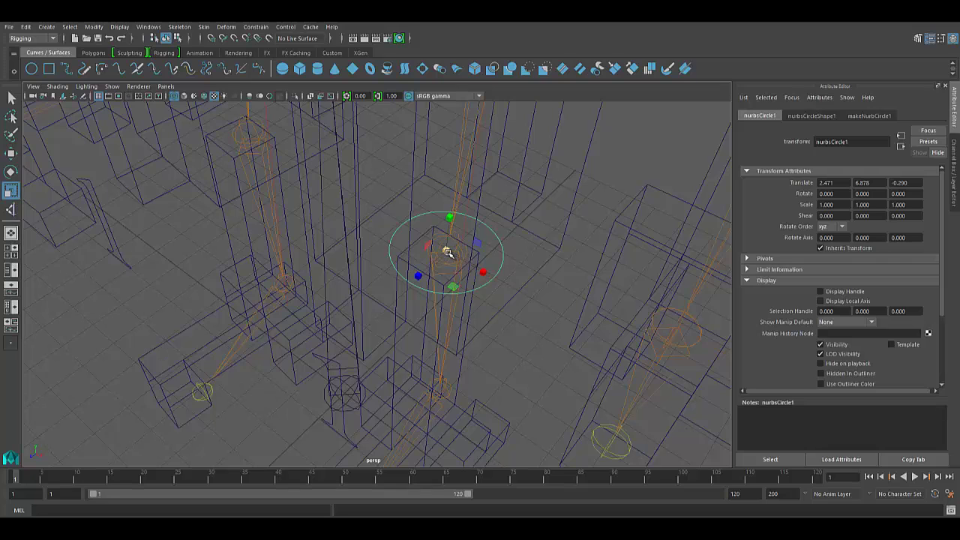
{"action": "left_click_drag", "start_coordinate": [447, 252], "coordinate": [675, 117]}
{"action": "left_click_drag", "start_coordinate": [491, 291], "coordinate": [386, 313], "text": "alt"}
{"action": "left_click_drag", "start_coordinate": [411, 250], "coordinate": [459, 260]}
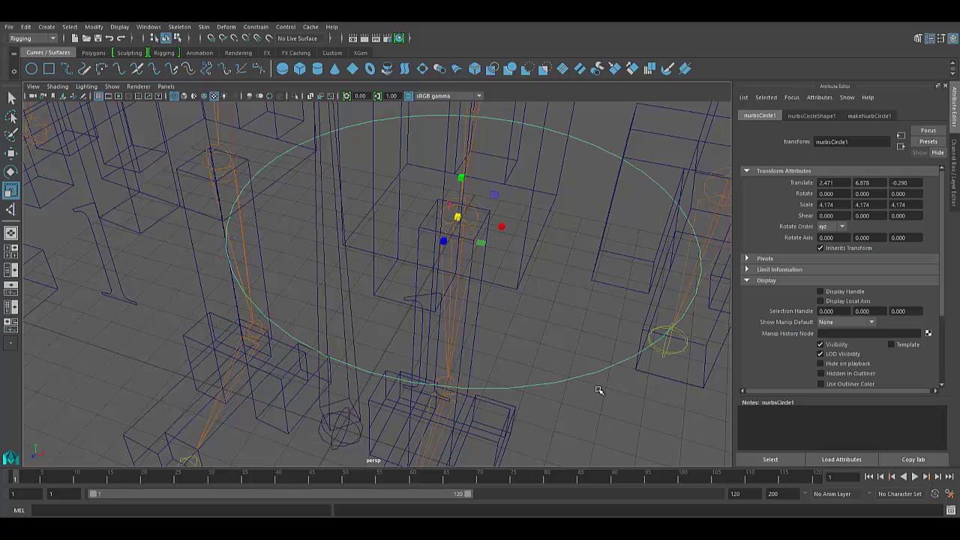
{"action": "left_click_drag", "start_coordinate": [597, 390], "coordinate": [588, 405], "text": "alt"}
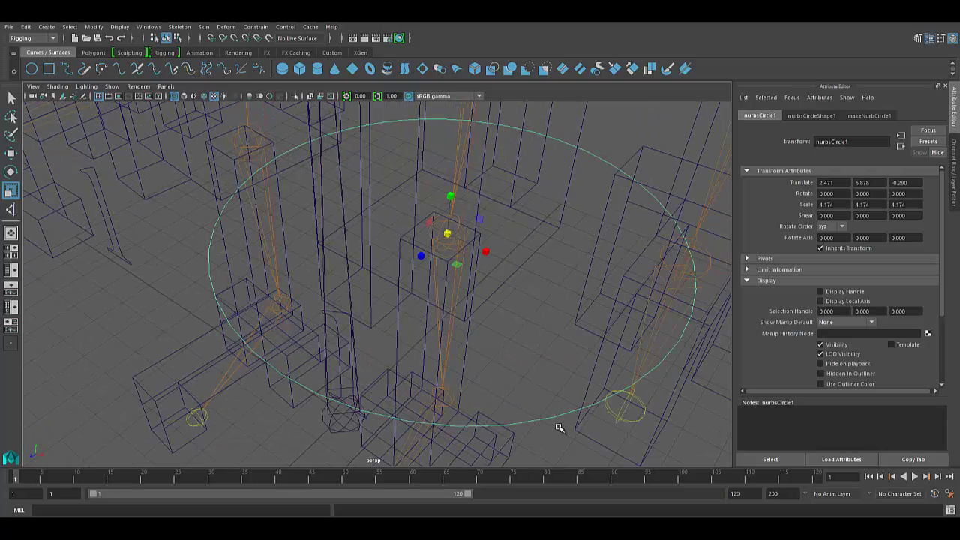
{"action": "left_click_drag", "start_coordinate": [495, 396], "coordinate": [370, 403], "text": "alt"}
Geometry-constrain curve1 onto nurbsCircle1, creating curve1_geometryConstraint1.
{"action": "left_click", "coordinate": [238, 369]}
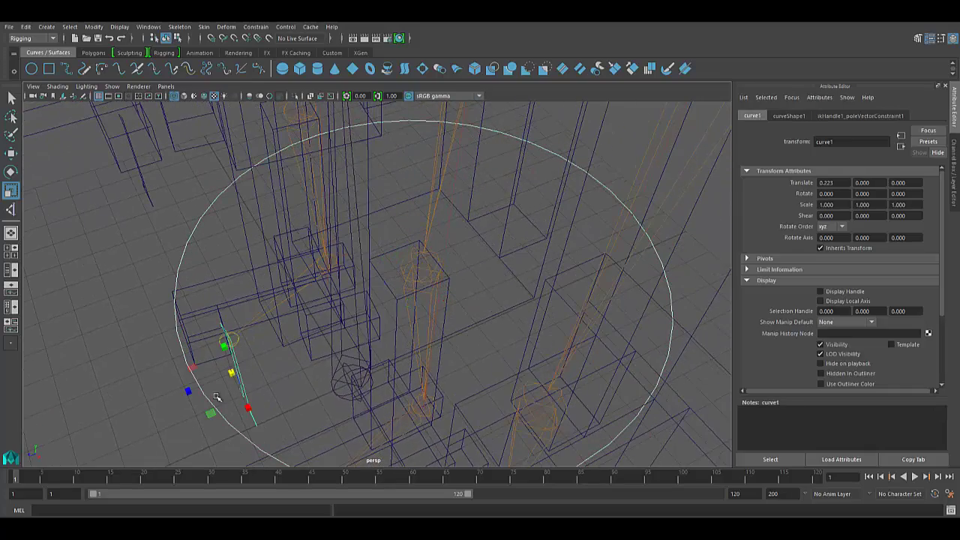
{"action": "left_click_drag", "start_coordinate": [238, 375], "coordinate": [236, 396], "text": "alt"}
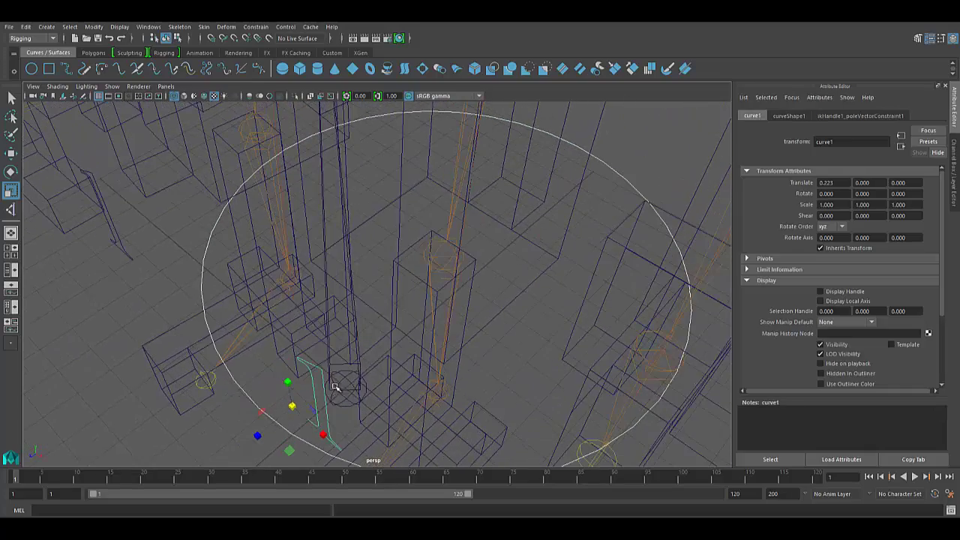
{"action": "left_click", "coordinate": [254, 27]}
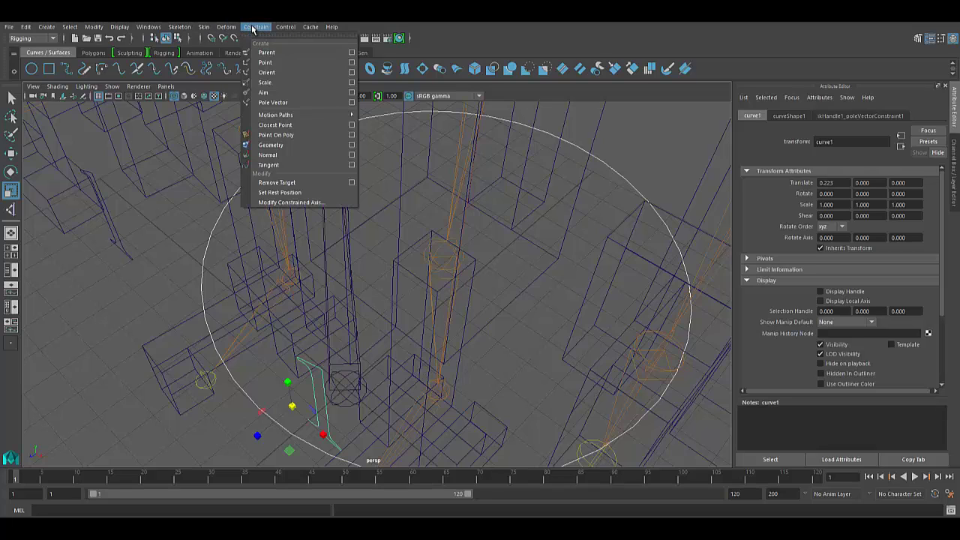
{"action": "left_click", "coordinate": [282, 145]}
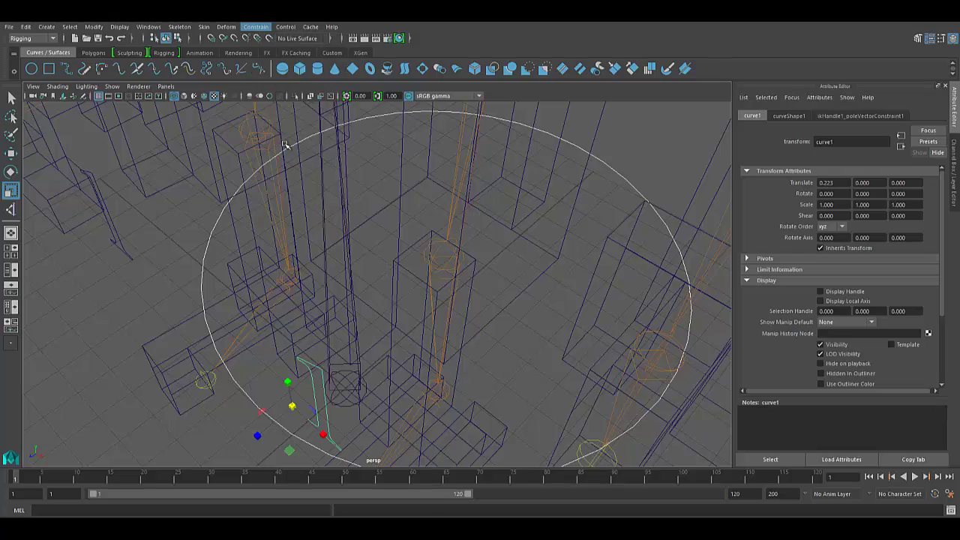
{"action": "left_click_drag", "start_coordinate": [384, 378], "coordinate": [417, 357], "text": "alt"}
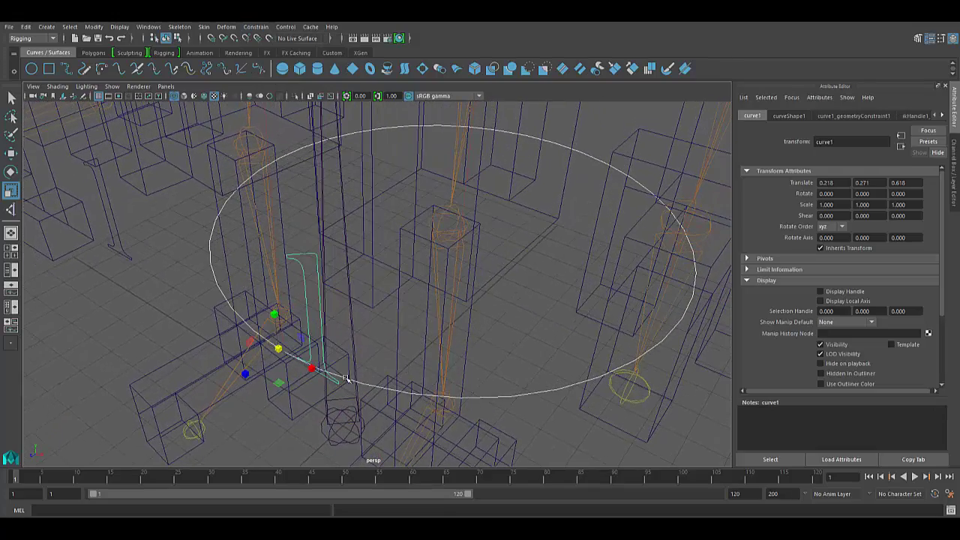
{"action": "left_click_drag", "start_coordinate": [487, 400], "coordinate": [535, 397], "text": "alt"}
Turn off Visibility for nurbsCircle1 in the Attribute Editor's Display section.
{"action": "left_click", "coordinate": [548, 400]}
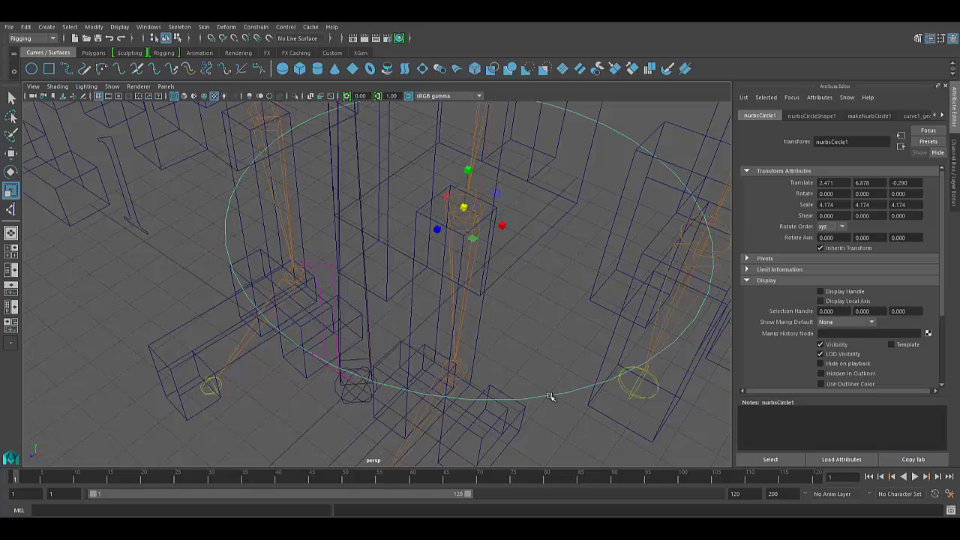
{"action": "scroll", "coordinate": [872, 255], "scroll_direction": "down", "scroll_amount": 3}
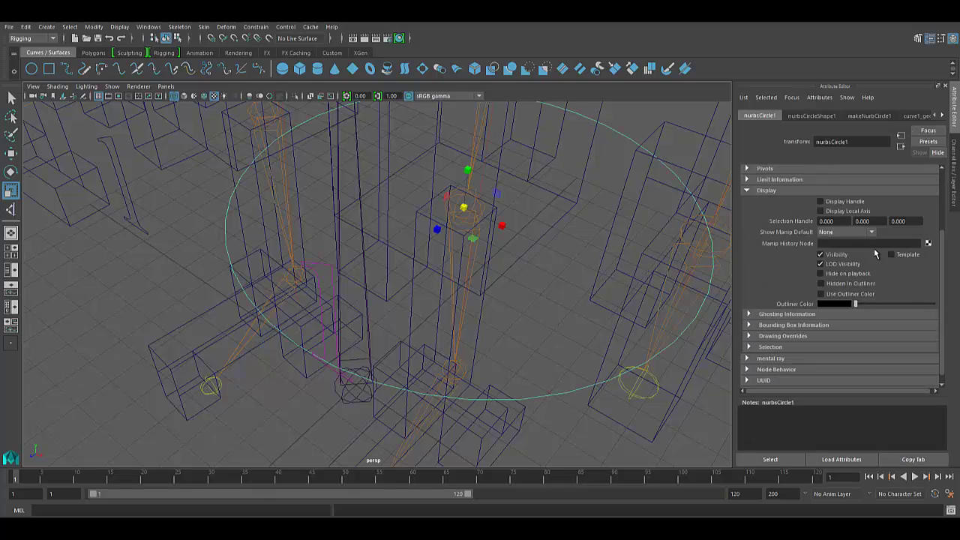
{"action": "scroll", "coordinate": [827, 262], "scroll_direction": "up", "scroll_amount": 1}
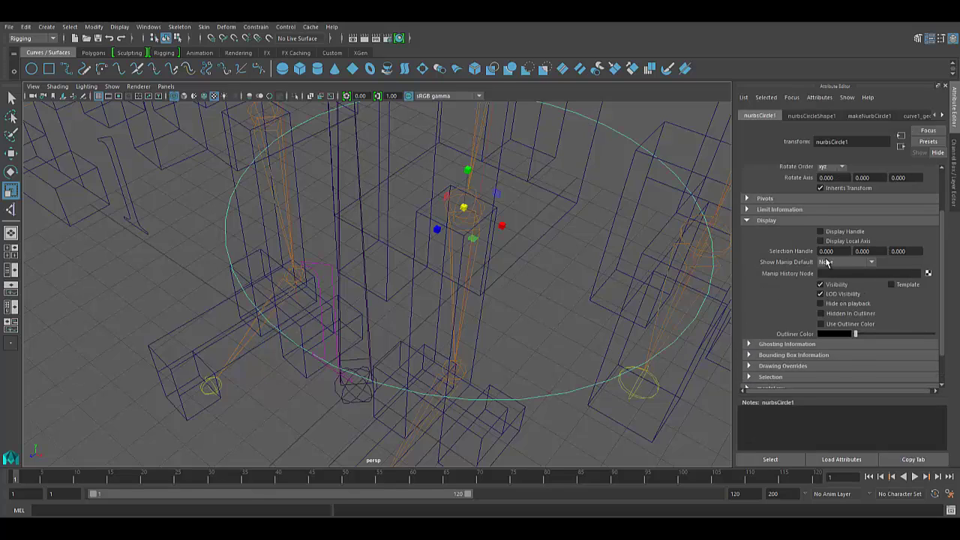
{"action": "left_click", "coordinate": [821, 285]}
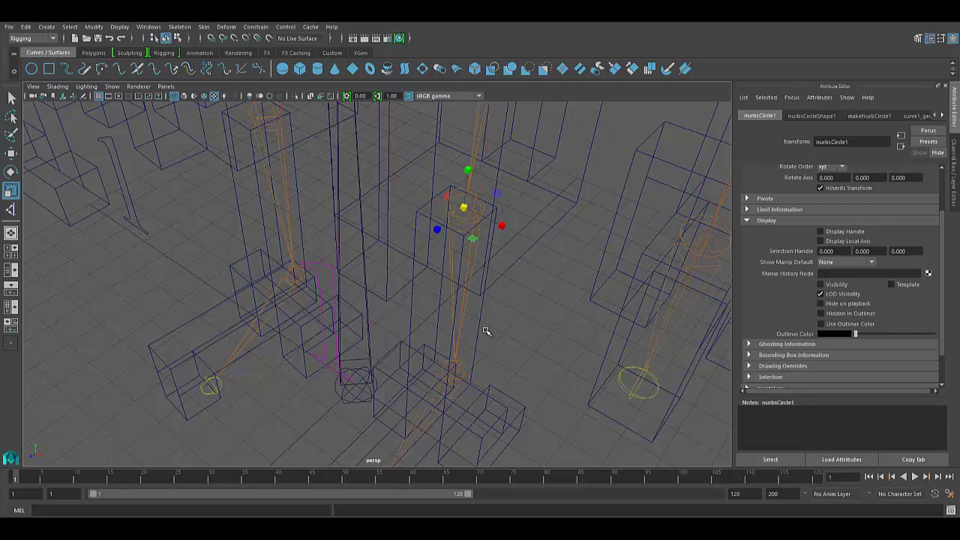
{"action": "left_click_drag", "start_coordinate": [335, 325], "coordinate": [323, 300], "text": "alt"}
{"action": "left_click_drag", "start_coordinate": [215, 148], "coordinate": [228, 193], "text": "alt"}
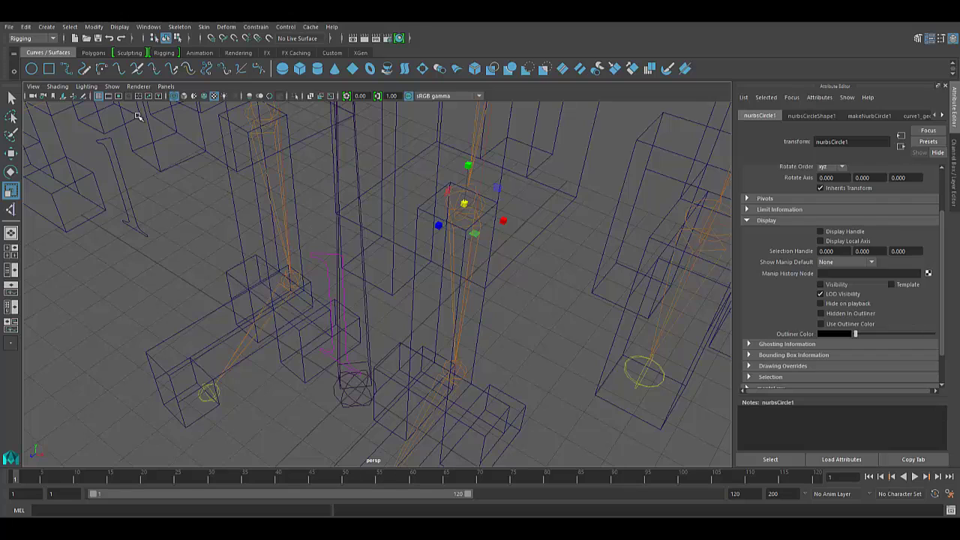
Confirm nurbsCircle1 is hidden in the Outliner, then close the Outliner.
{"action": "left_click", "coordinate": [149, 27]}
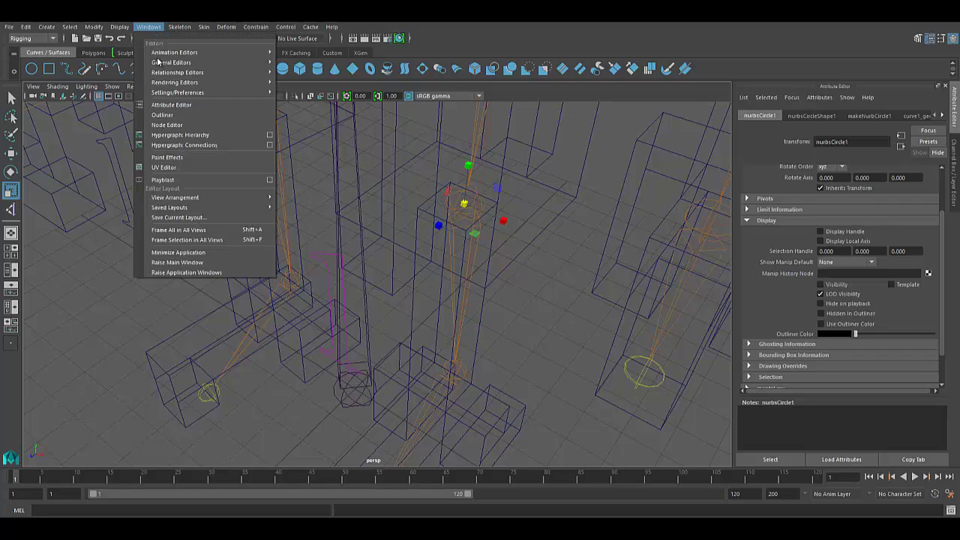
{"action": "left_click", "coordinate": [161, 115]}
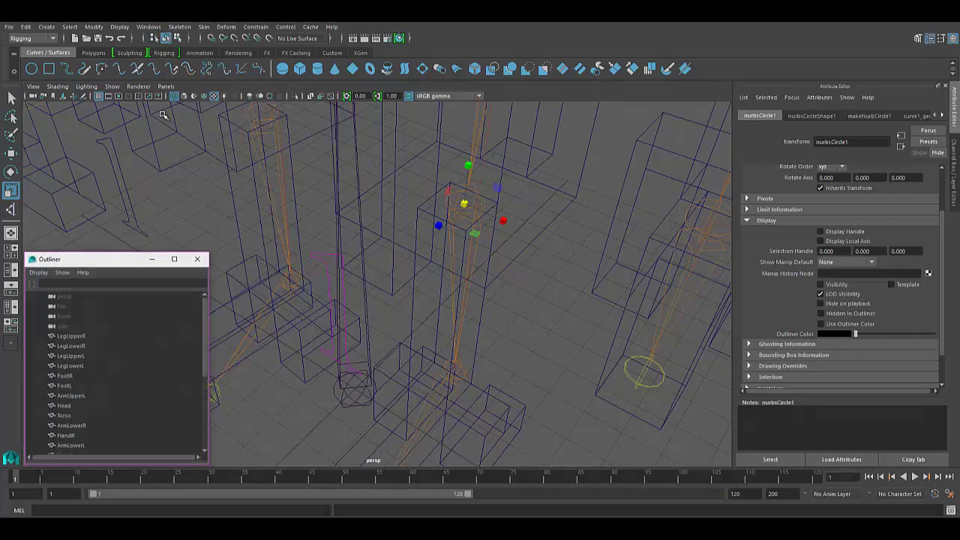
{"action": "left_click_drag", "start_coordinate": [205, 340], "coordinate": [211, 422]}
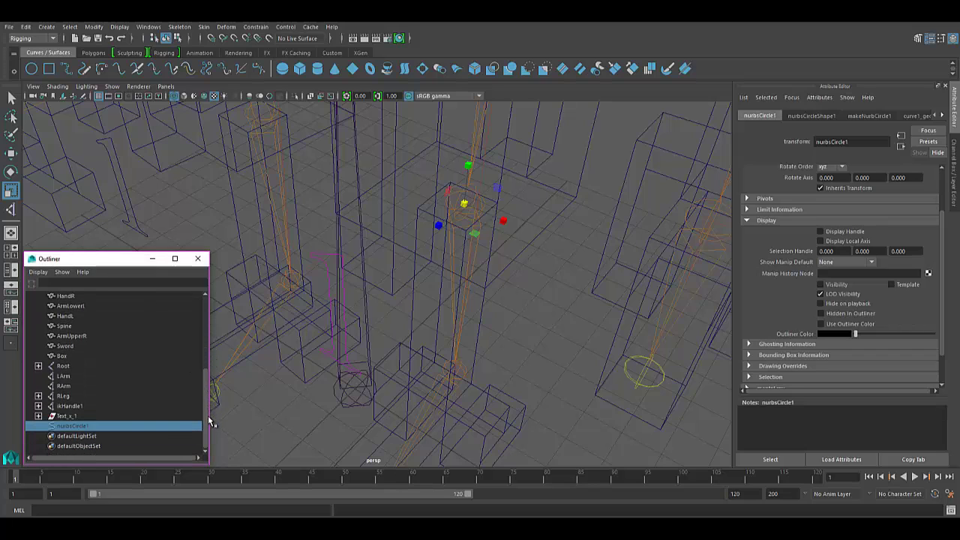
{"action": "left_click", "coordinate": [73, 427]}
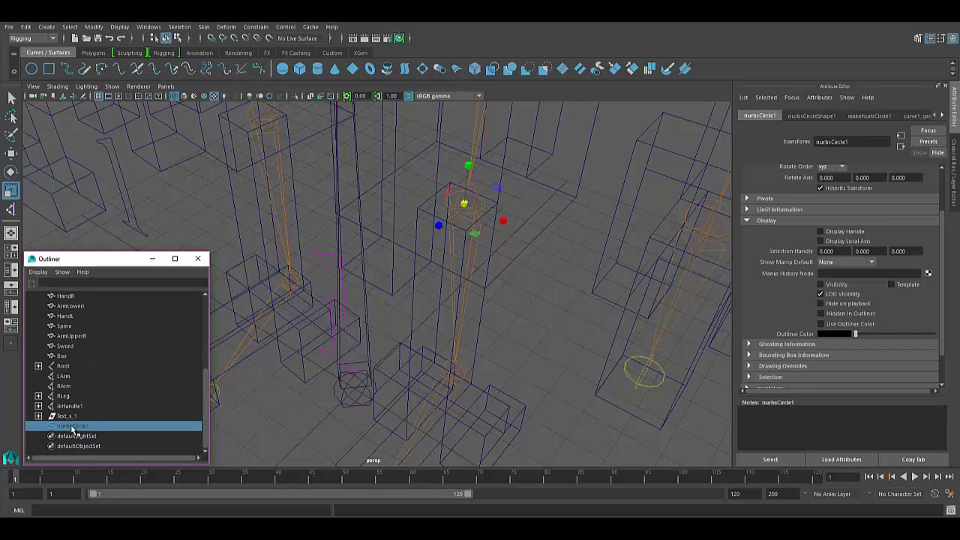
{"action": "left_click", "coordinate": [197, 258]}
{"action": "left_click_drag", "start_coordinate": [352, 263], "coordinate": [373, 245], "text": "alt"}
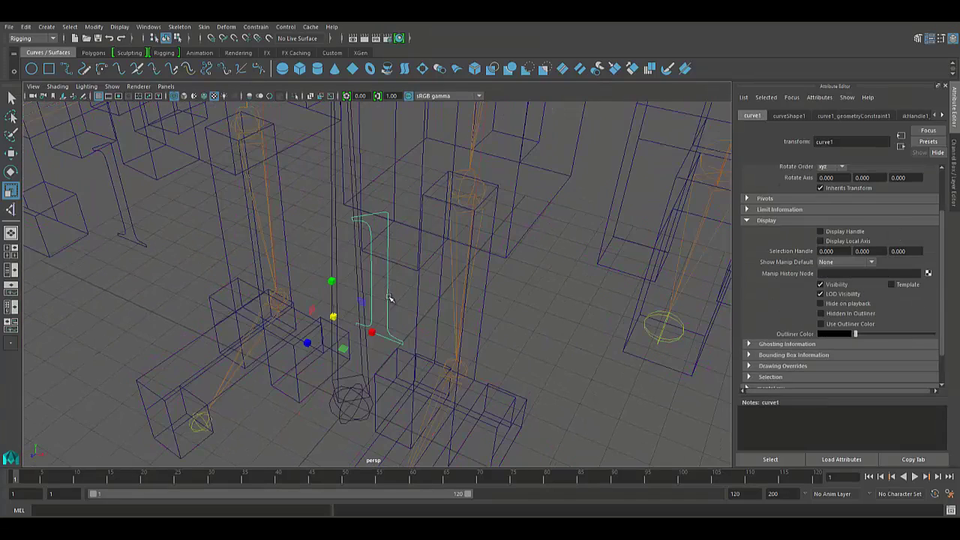
Slide curve1 along the hidden circle until it sits in front of the legs.
{"action": "key", "text": "w"}
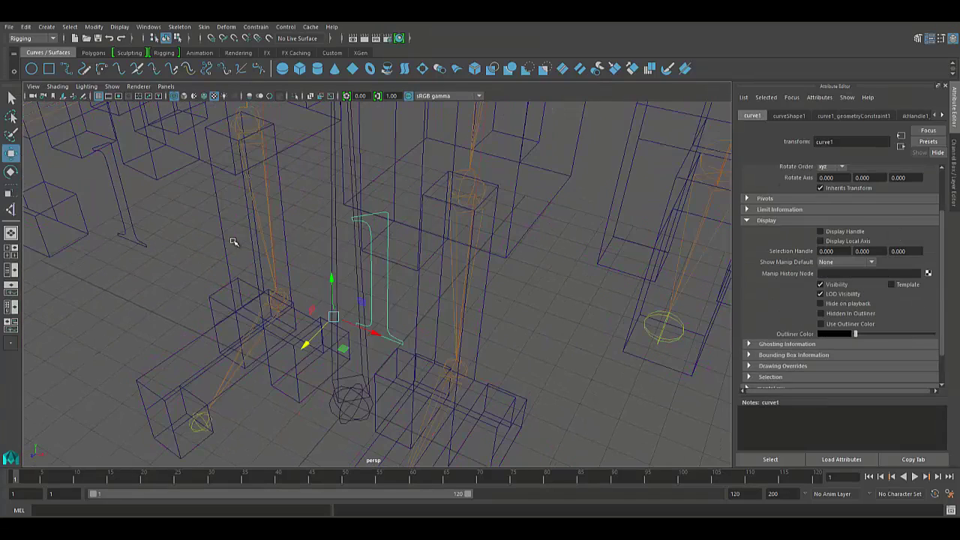
{"action": "middle_click_drag", "start_coordinate": [343, 348], "coordinate": [240, 292]}
{"action": "scroll", "coordinate": [360, 321], "scroll_direction": "down", "scroll_amount": 10}
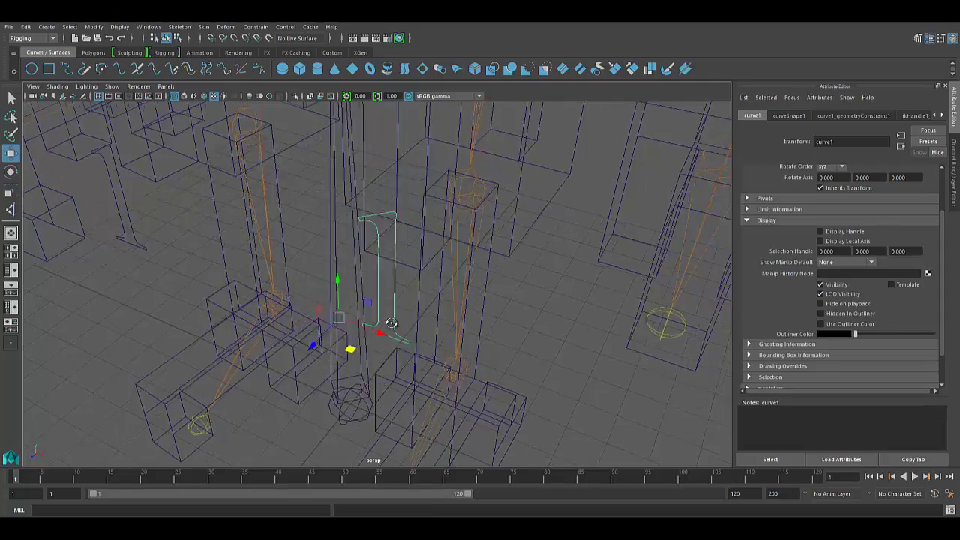
{"action": "left_click_drag", "start_coordinate": [353, 311], "coordinate": [441, 315], "text": "alt"}
{"action": "scroll", "coordinate": [353, 315], "scroll_direction": "up", "scroll_amount": 8}
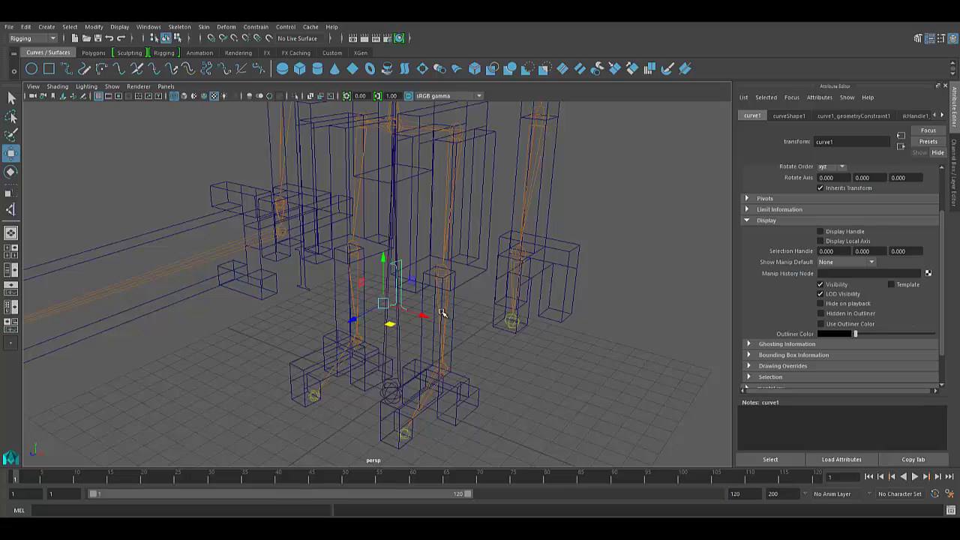